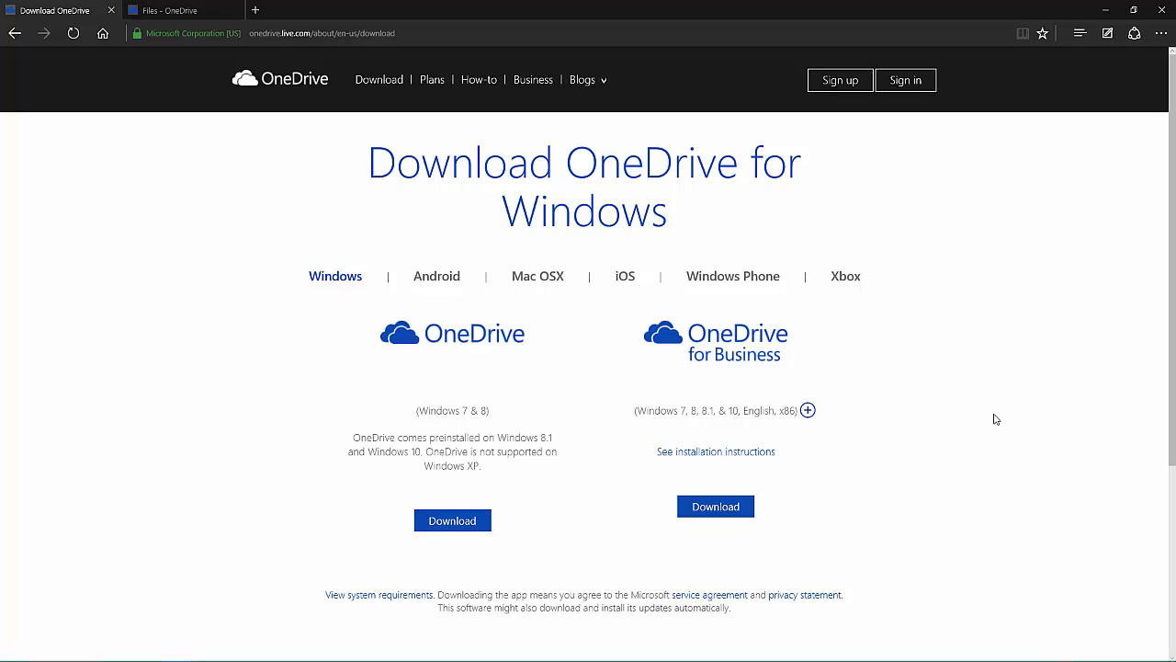
# Step: Review the OneDrive downloads for Android, Mac OSX, iOS, Windows Phone, Xbox and Windows, and view the storage plans page
pyautogui.click(428, 288)
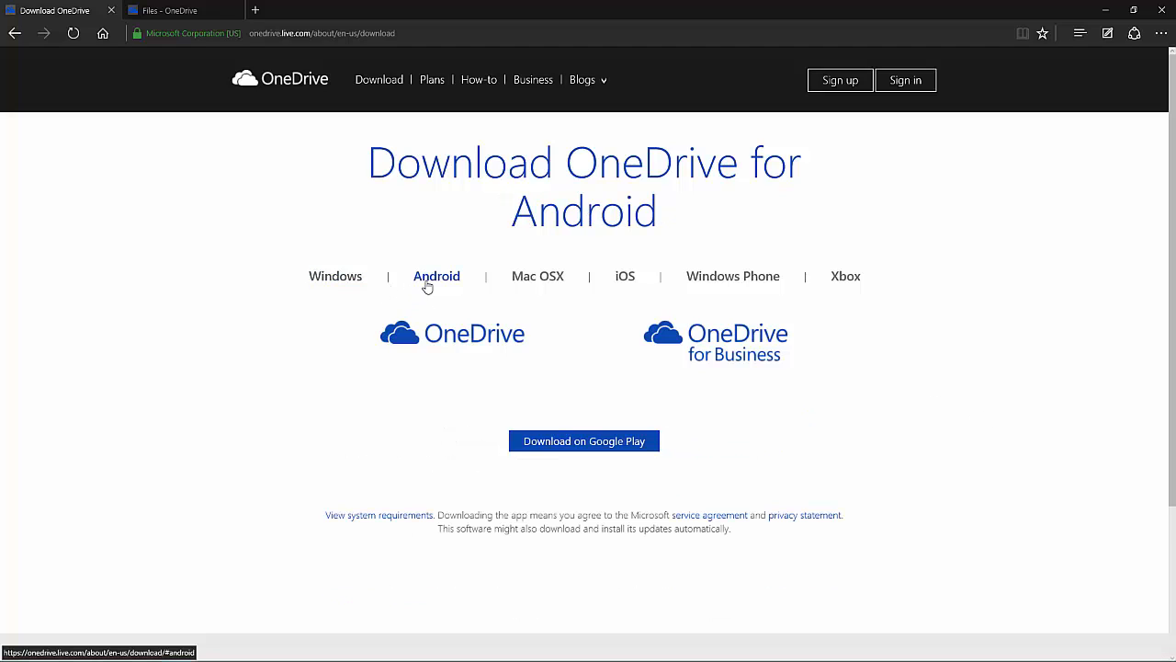
pyautogui.click(539, 287)
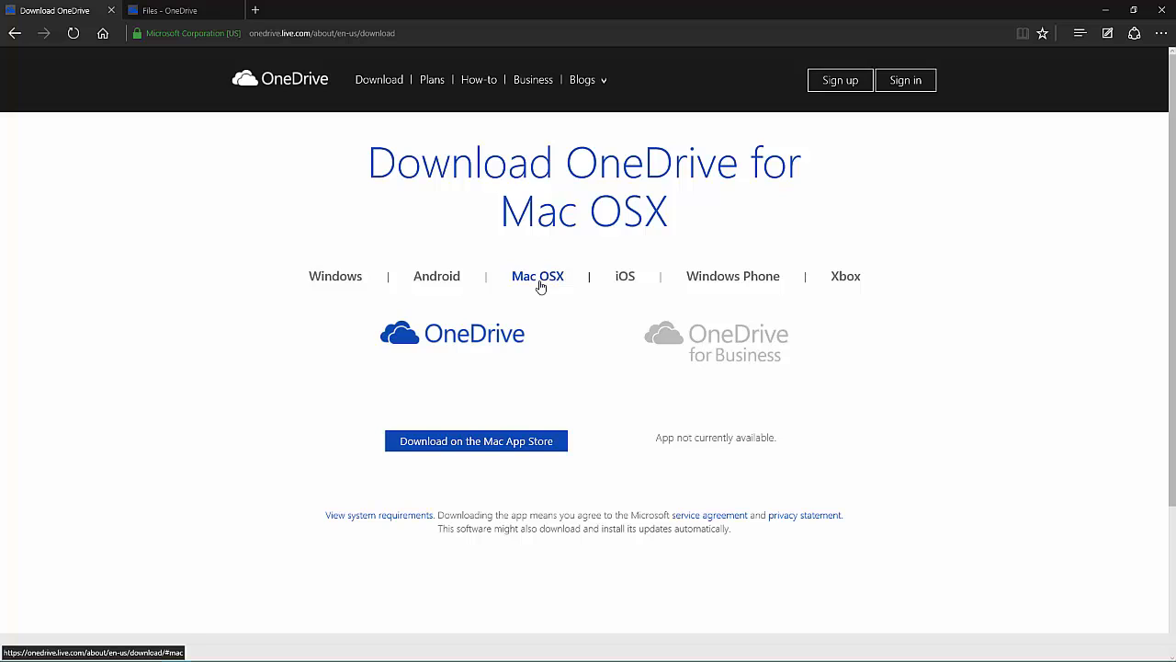
pyautogui.click(625, 279)
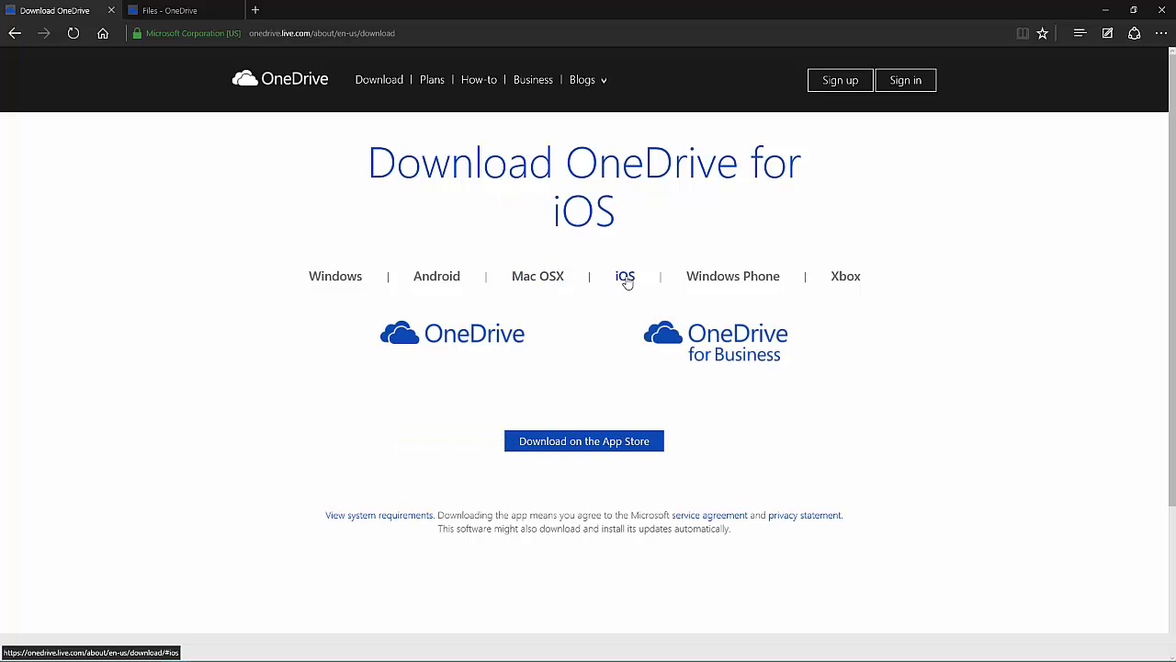
pyautogui.click(753, 281)
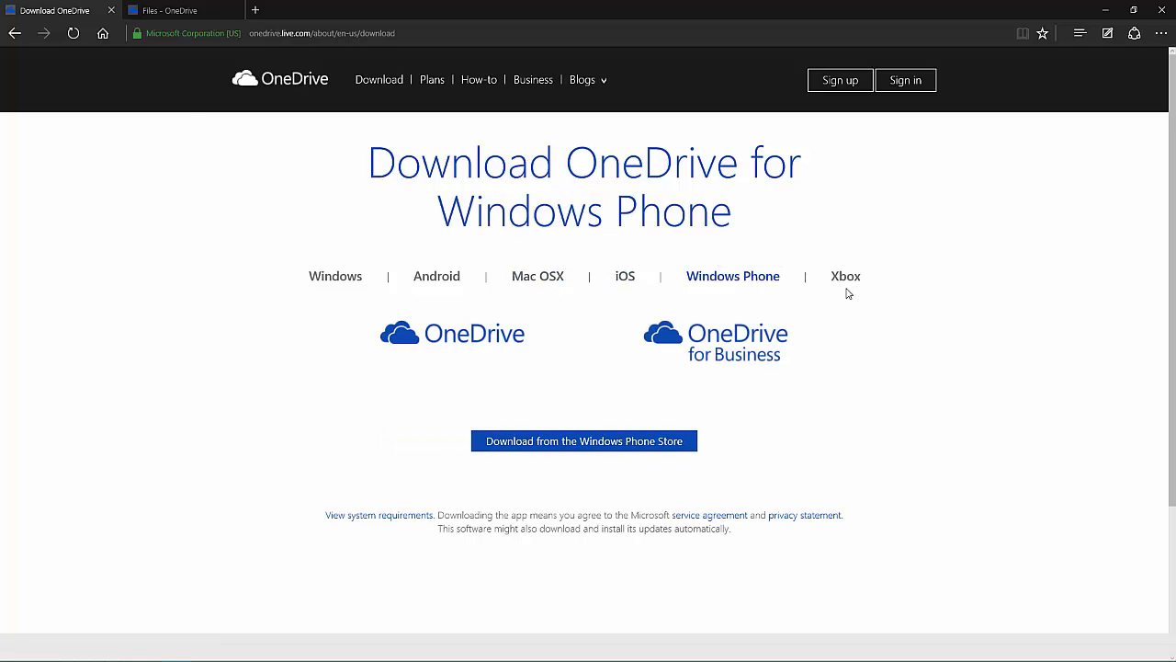
pyautogui.click(843, 279)
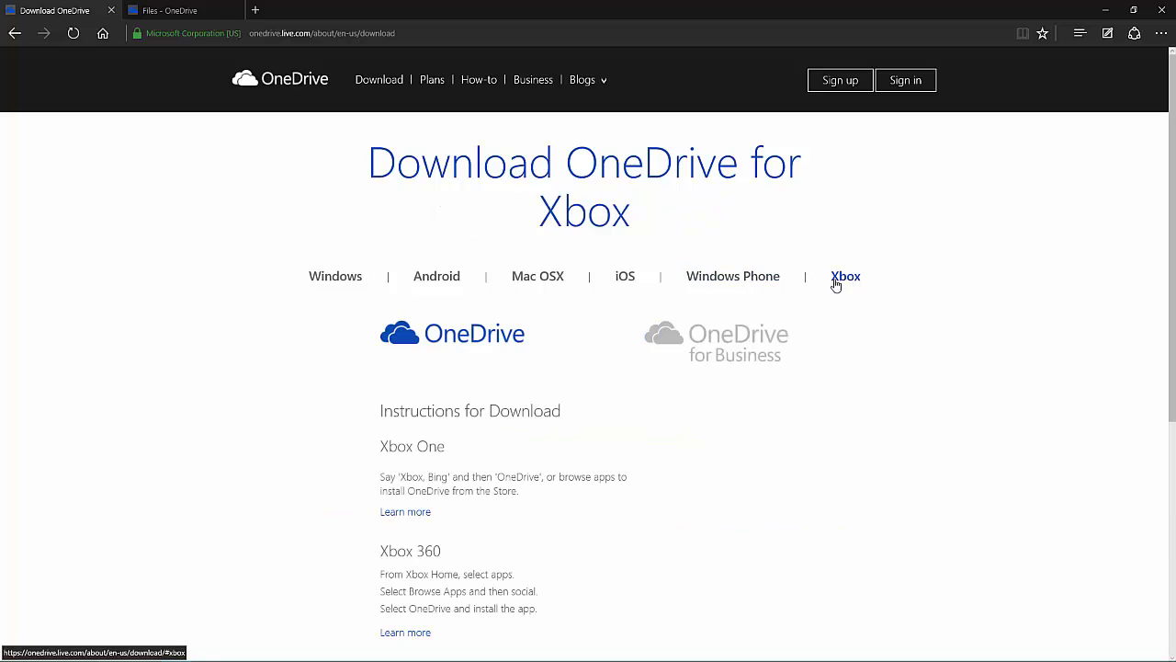
pyautogui.click(333, 279)
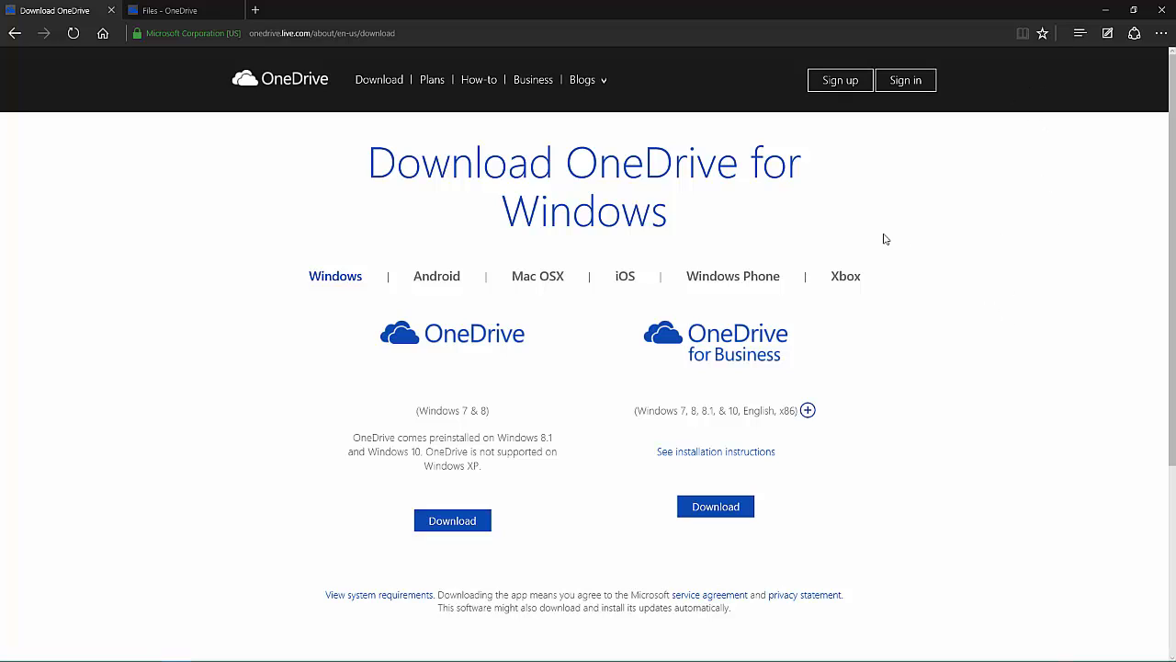
pyautogui.click(426, 87)
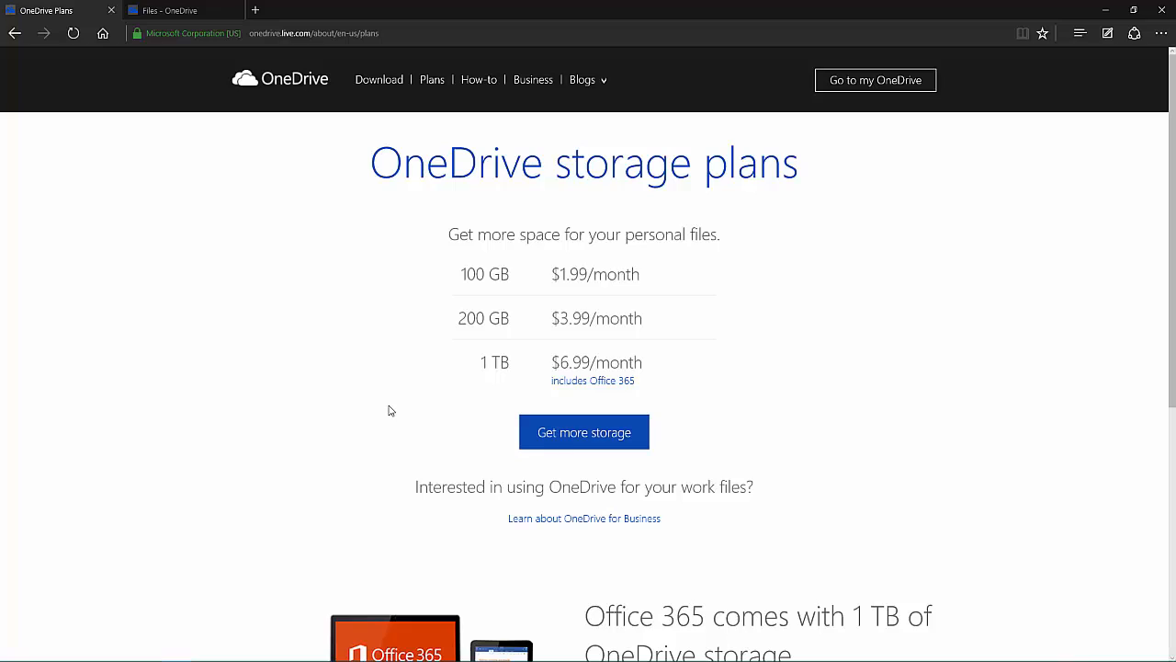
# Step: Minimise the browser and show the OneDrive folder in File Explorer
pyautogui.click(1106, 9)
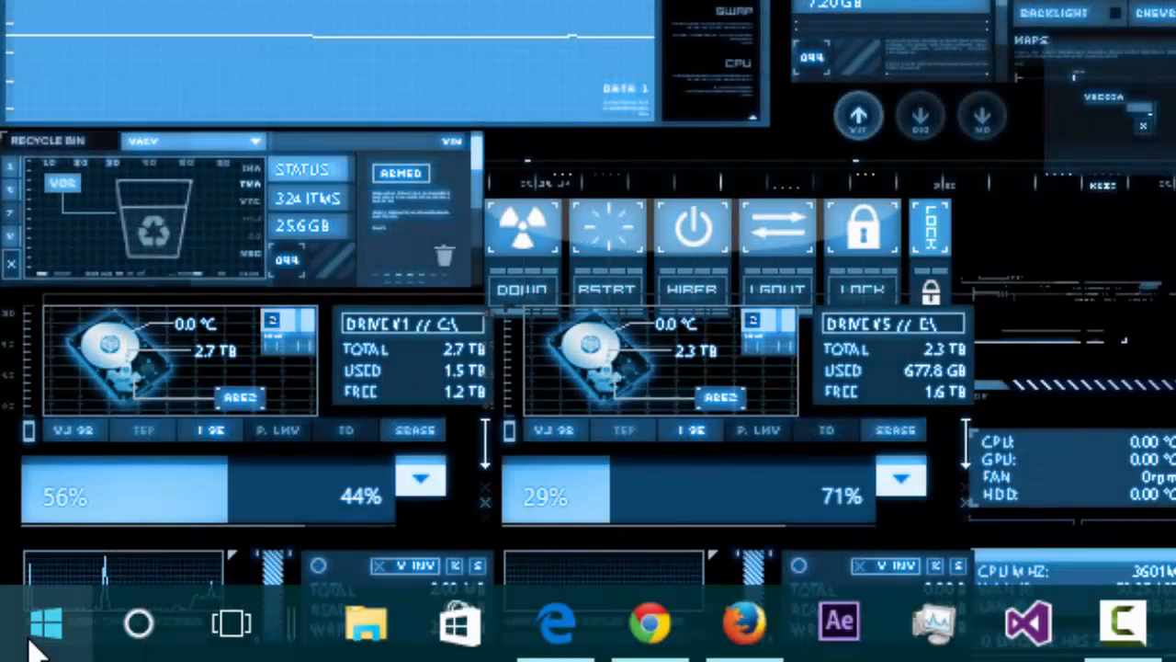
pyautogui.click(29, 644)
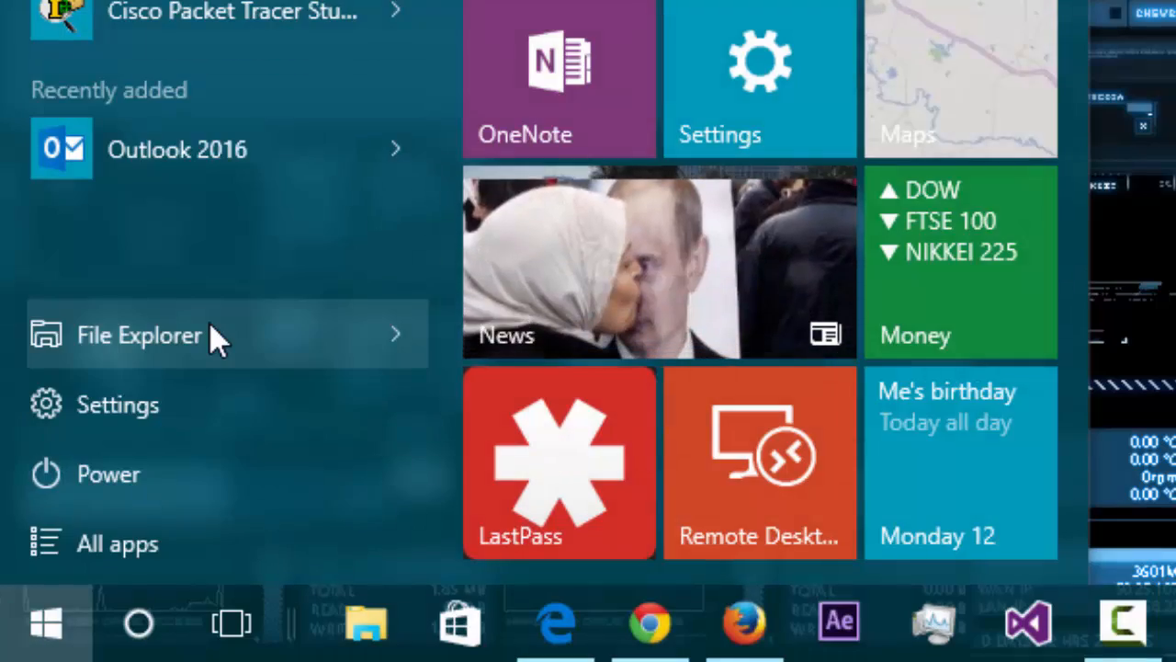
pyautogui.click(210, 326)
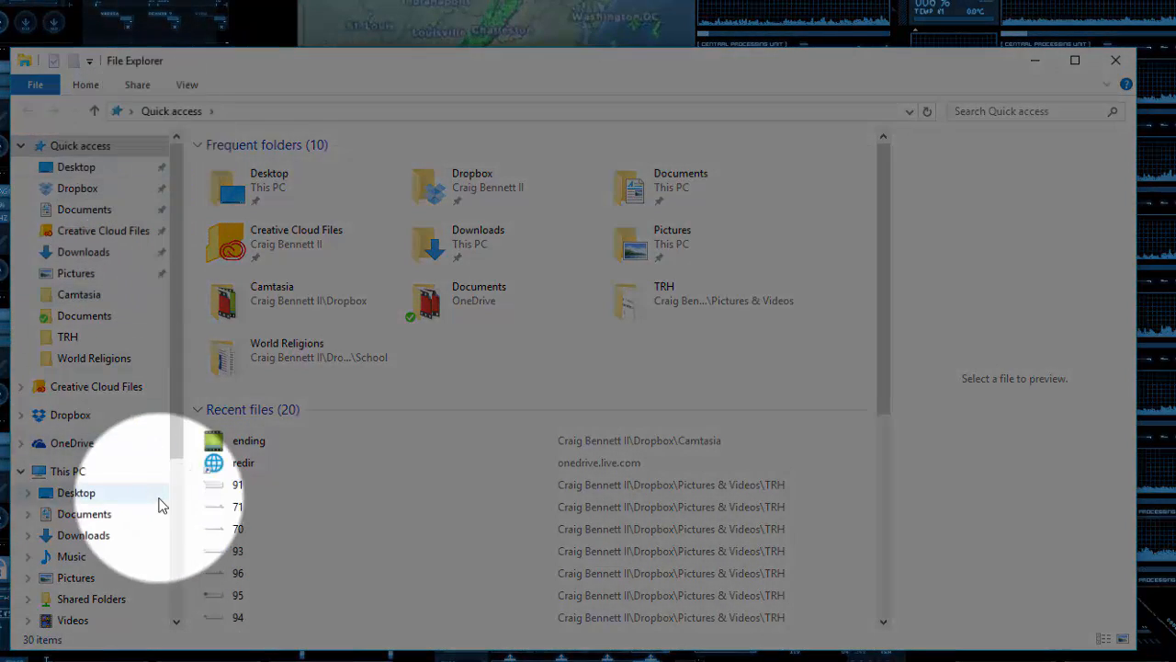
pyautogui.click(73, 451)
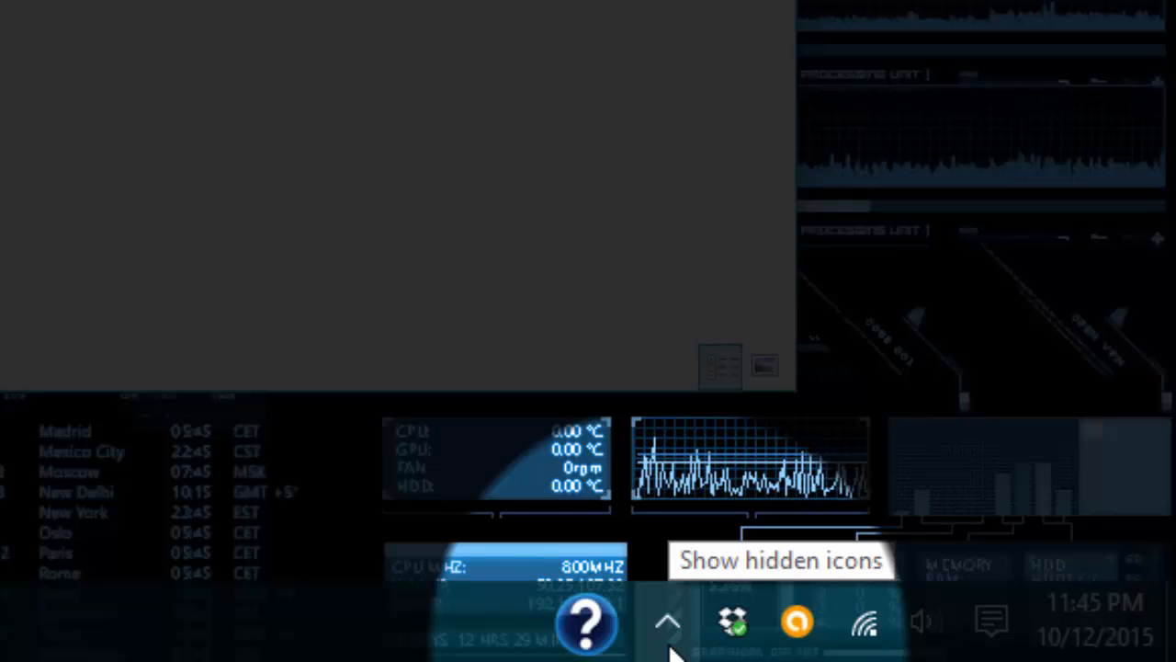
# Step: Check the hidden notification icons and locate OneDrive under the letter O in the list of all installed apps
pyautogui.click(670, 648)
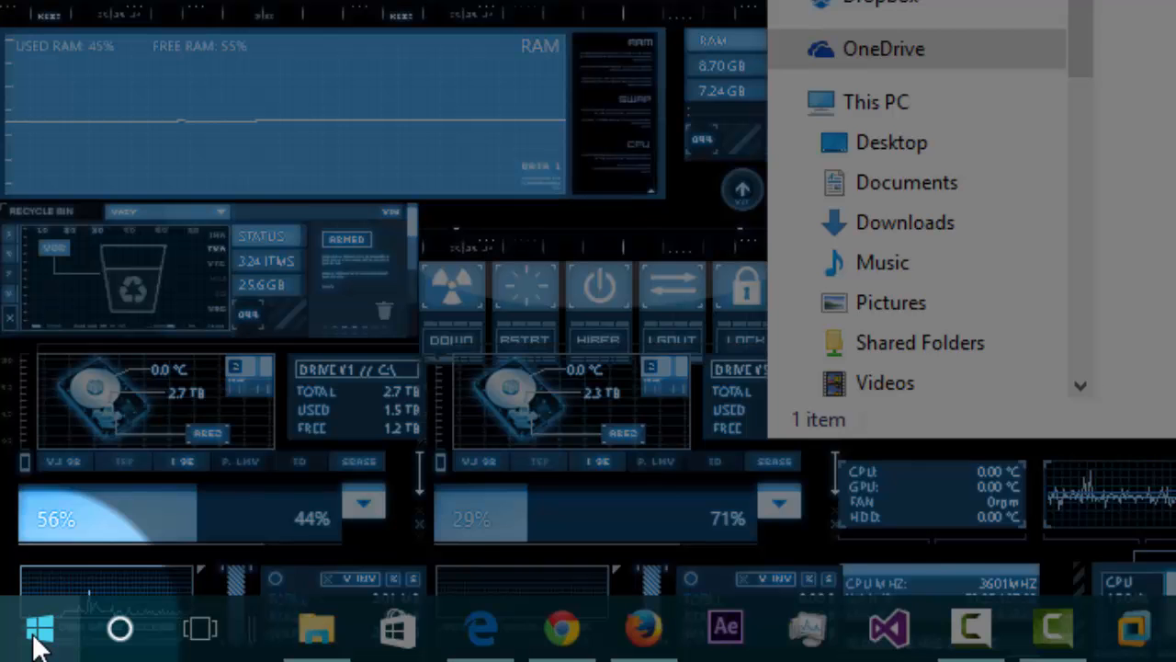
pyautogui.click(36, 634)
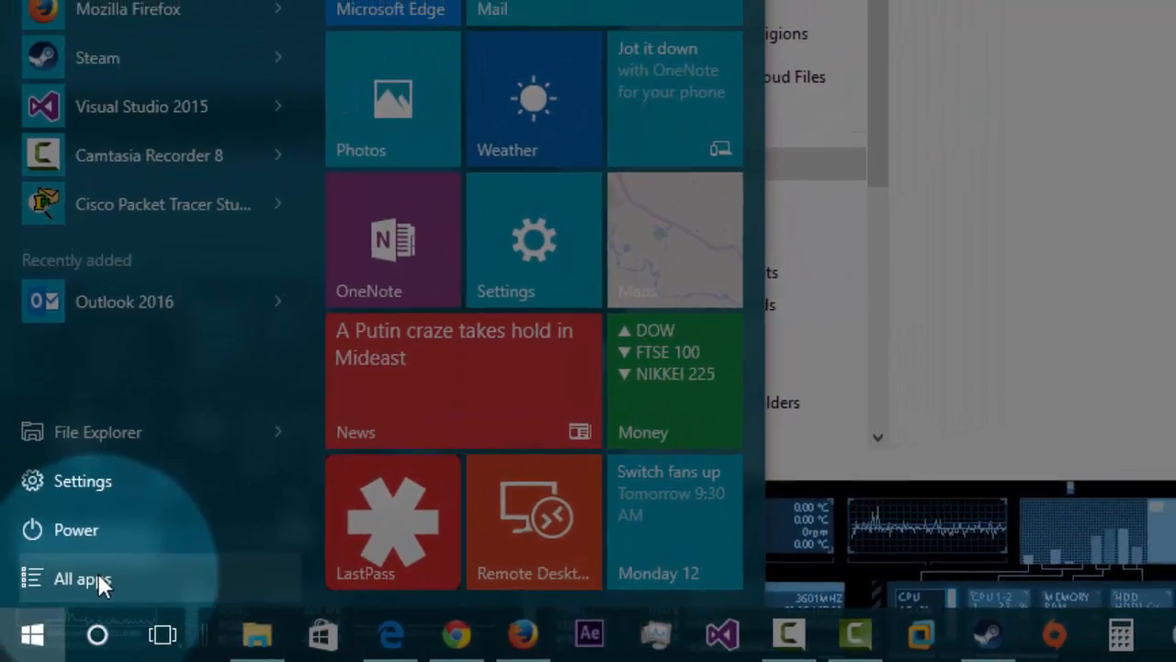
pyautogui.click(98, 579)
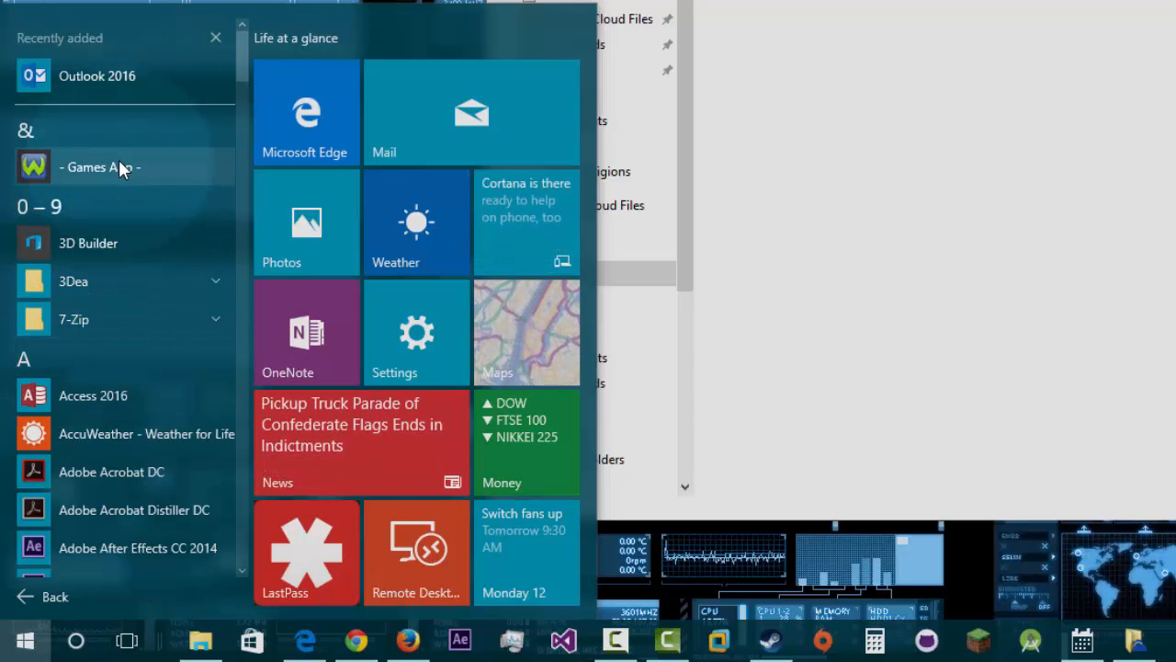
pyautogui.click(78, 354)
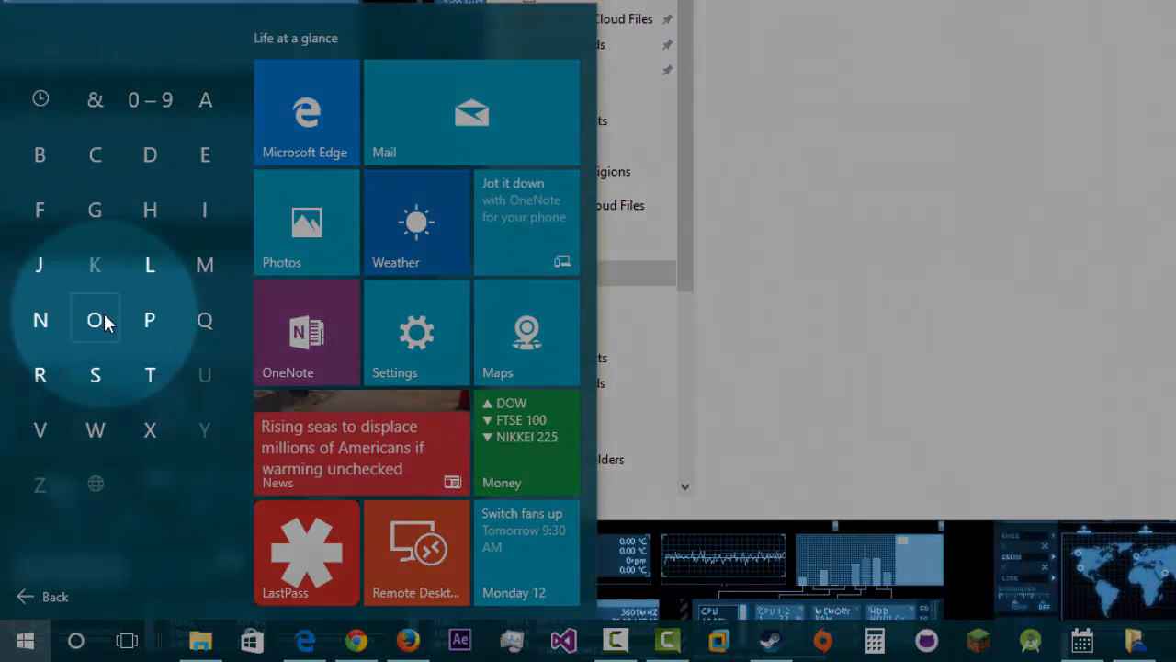
pyautogui.click(101, 318)
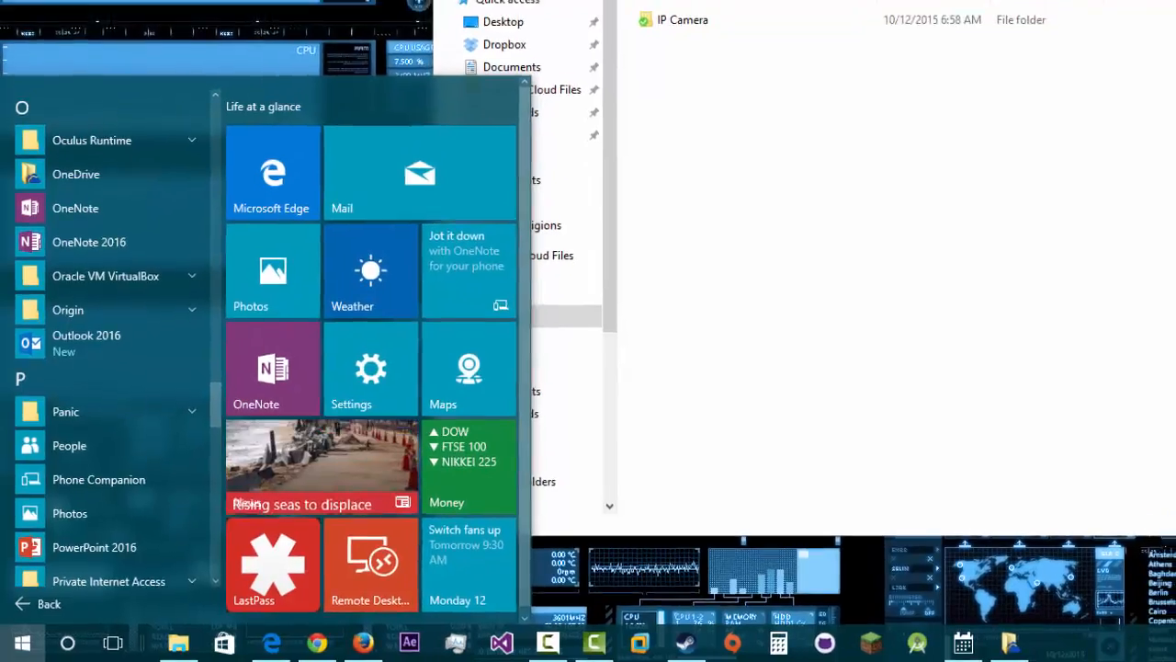
pyautogui.click(20, 644)
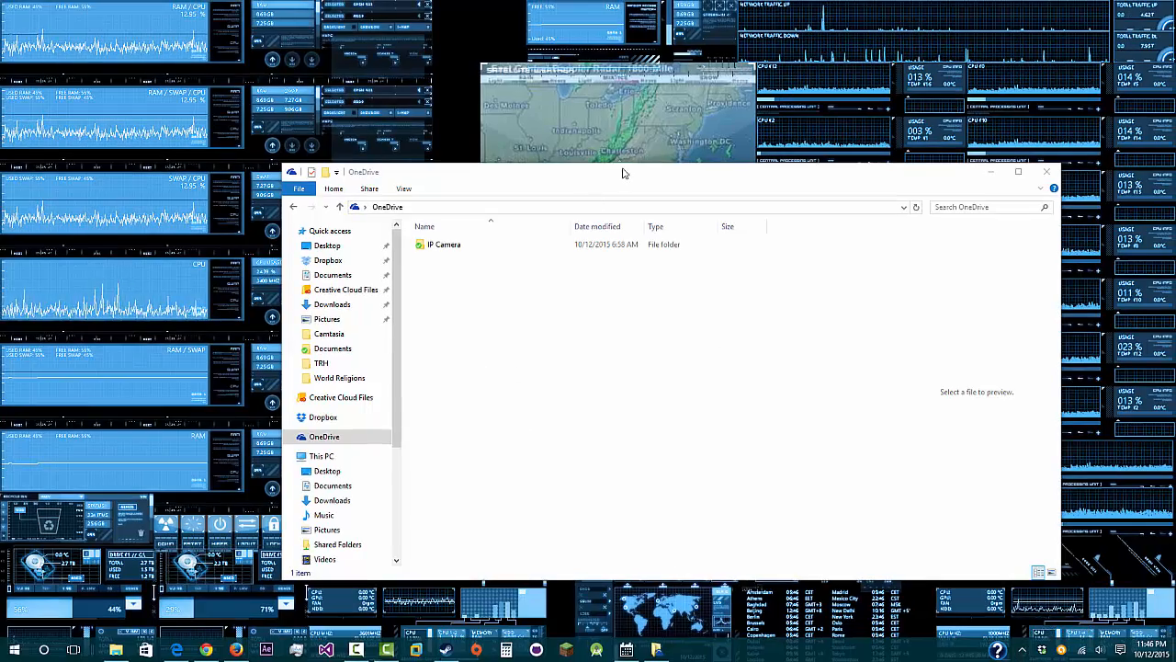
# Step: Shift the OneDrive folder window slightly and open the OneDrive settings through its hidden notification area icon
pyautogui.moveTo(613, 175); pyautogui.dragTo(603, 161)
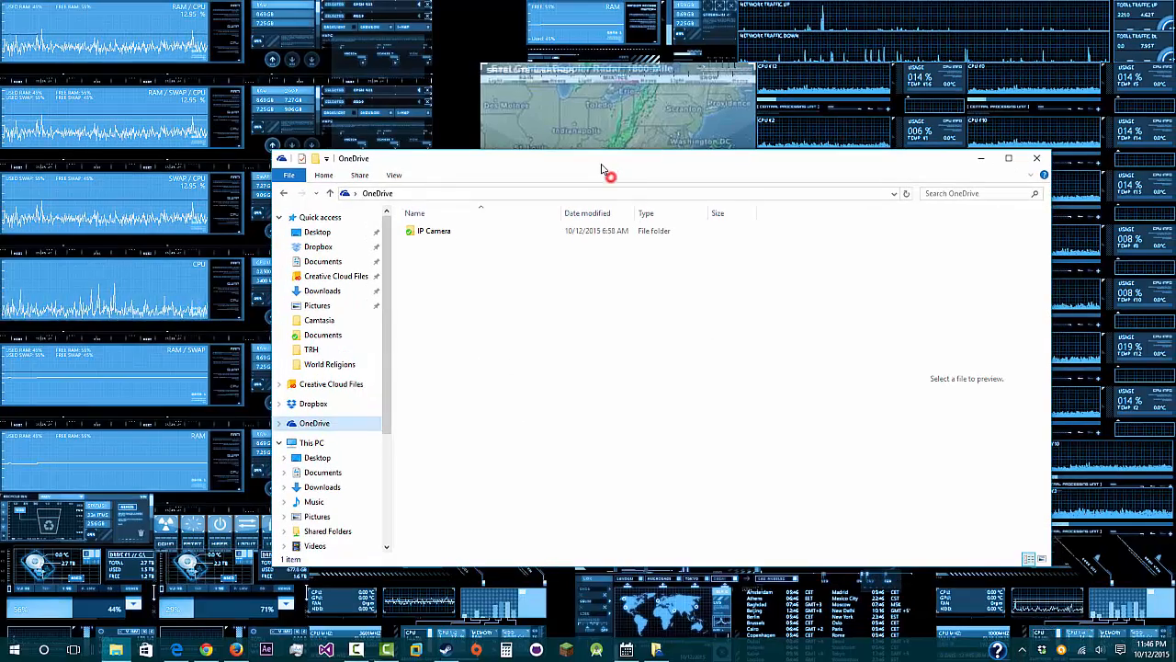
pyautogui.click(1022, 657)
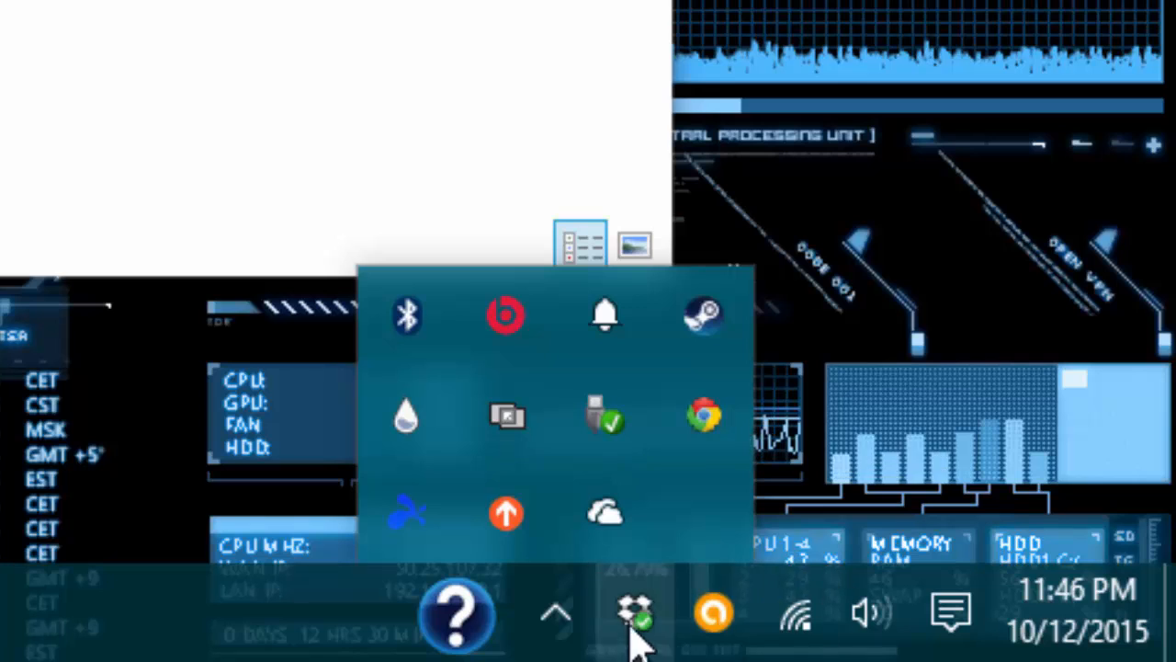
pyautogui.rightClick(606, 517)
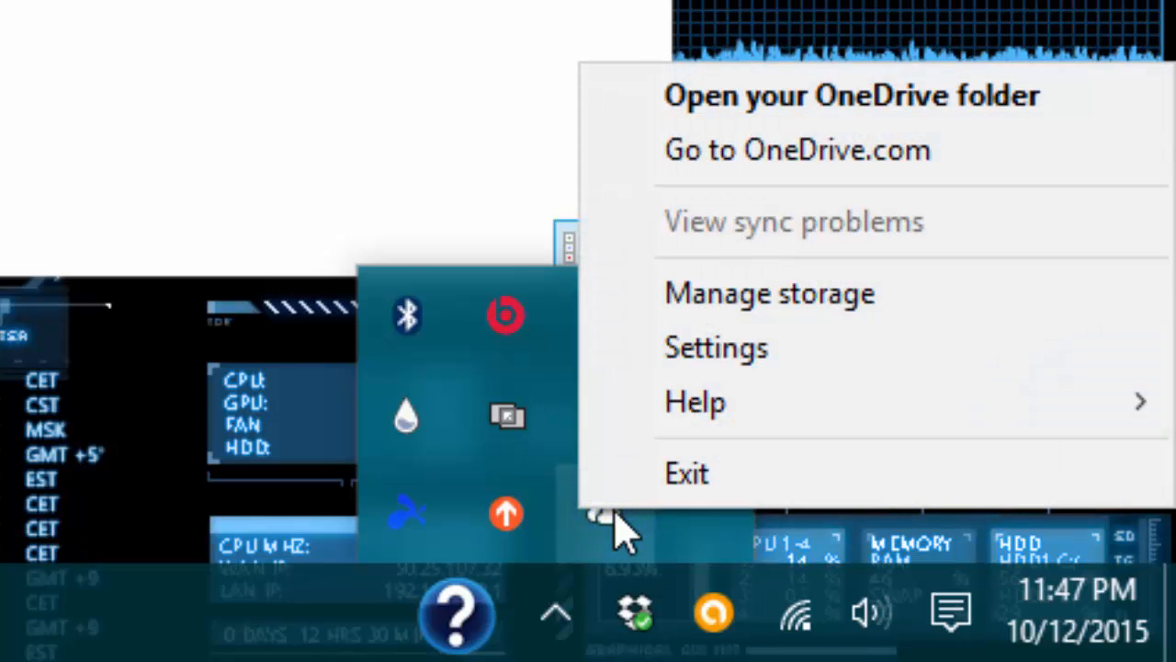
pyautogui.click(765, 363)
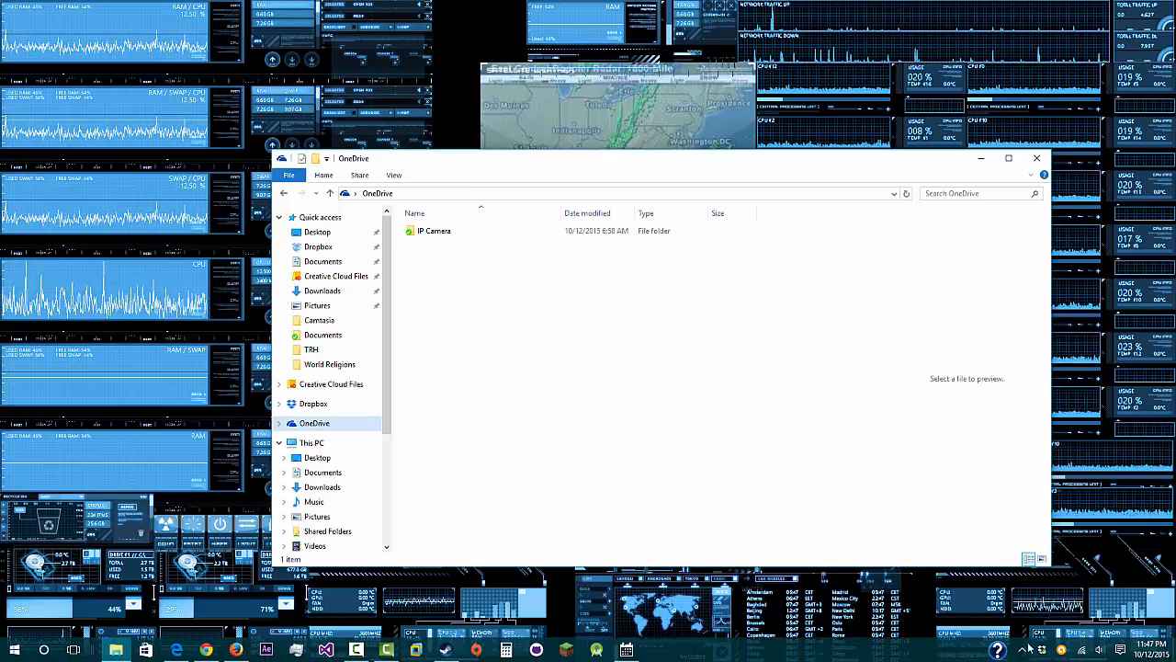
pyautogui.click(1023, 649)
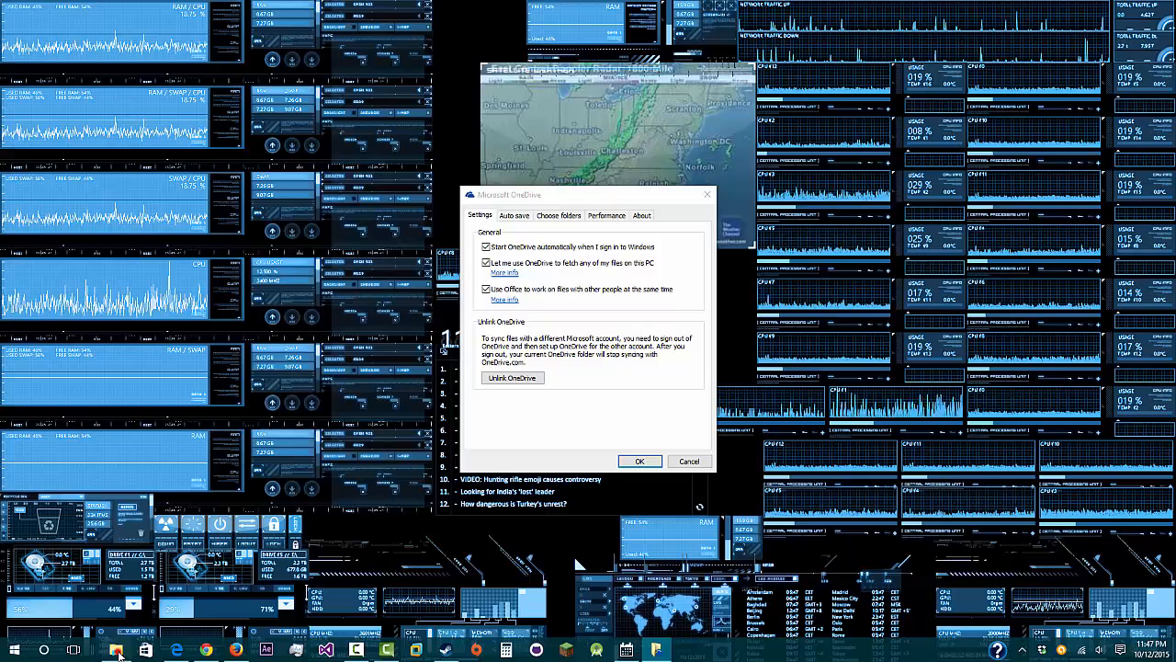
# Step: Bring up the OneDrive folder window for a look and minimise it again
pyautogui.click(118, 649)
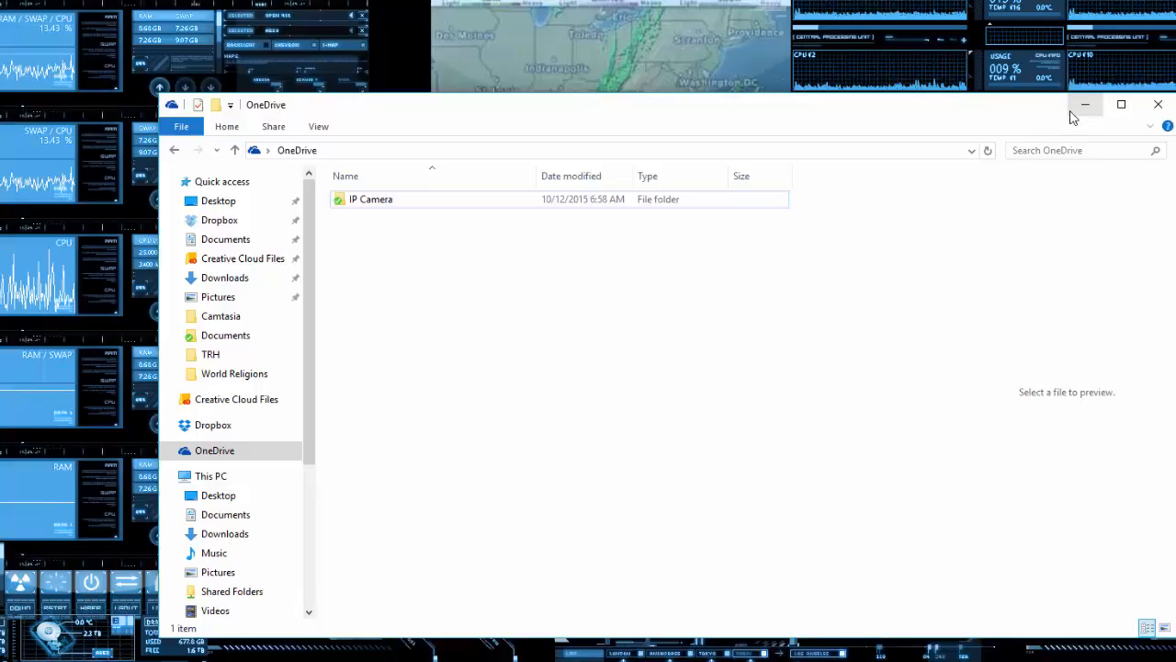
pyautogui.click(982, 159)
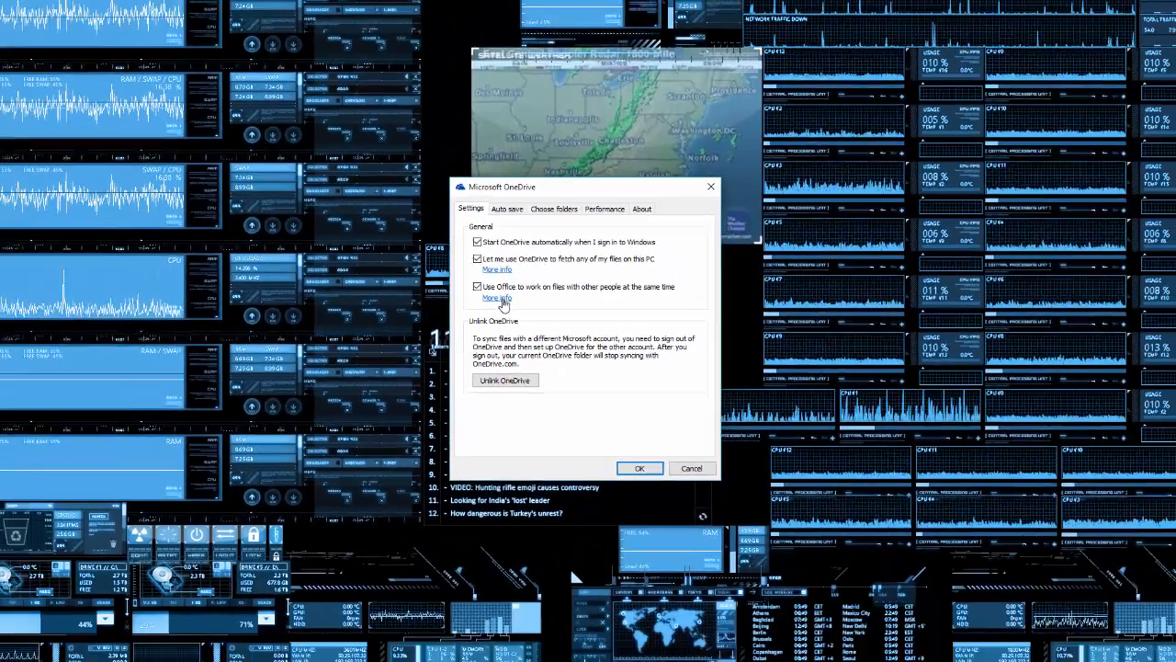
# Step: Read the linked help article about using Office to work on OneDrive files with other people
pyautogui.click(391, 270)
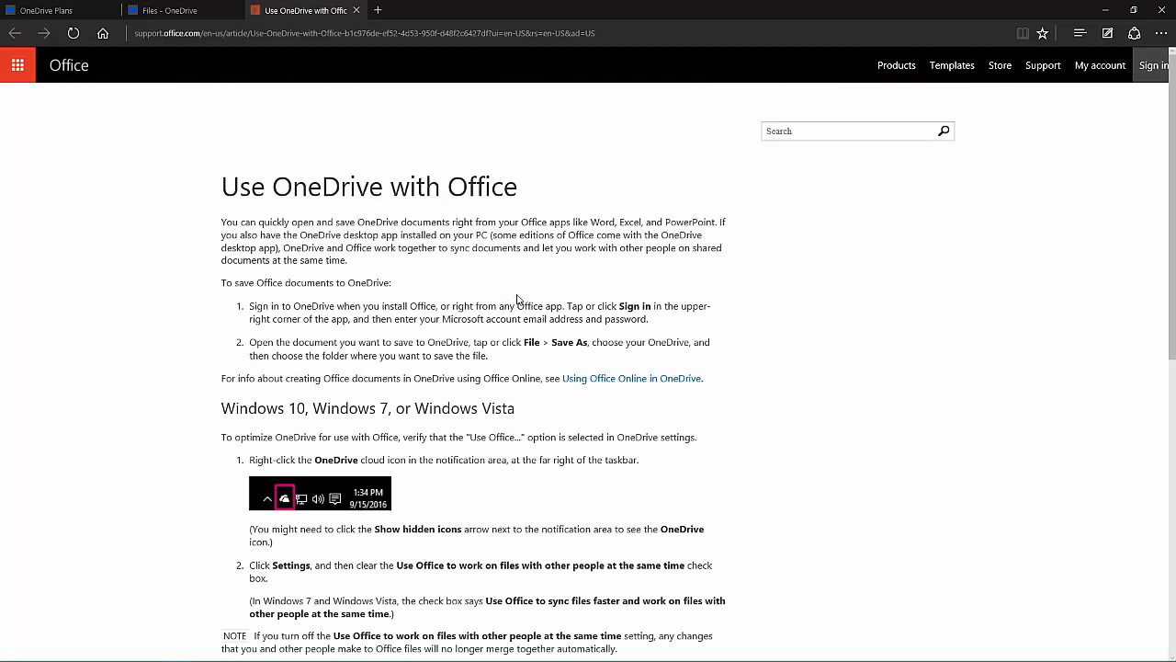
pyautogui.scroll(-5, 516, 299)
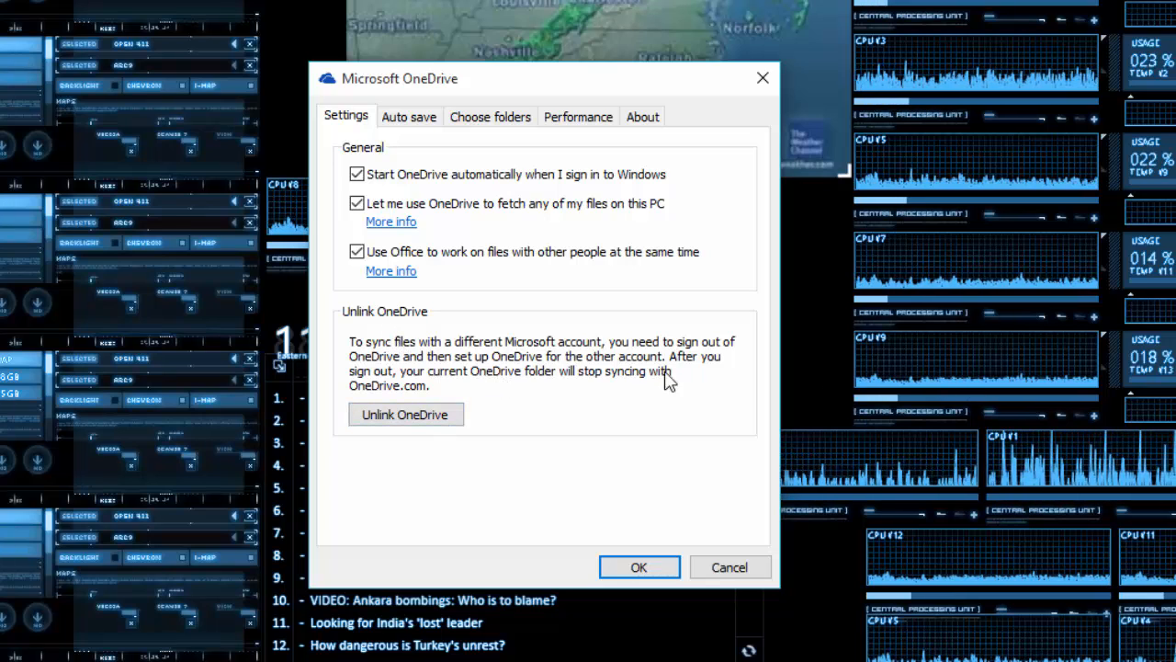
# Step: In the OneDrive auto save settings, set the save location for Documents to OneDrive
pyautogui.click(401, 125)
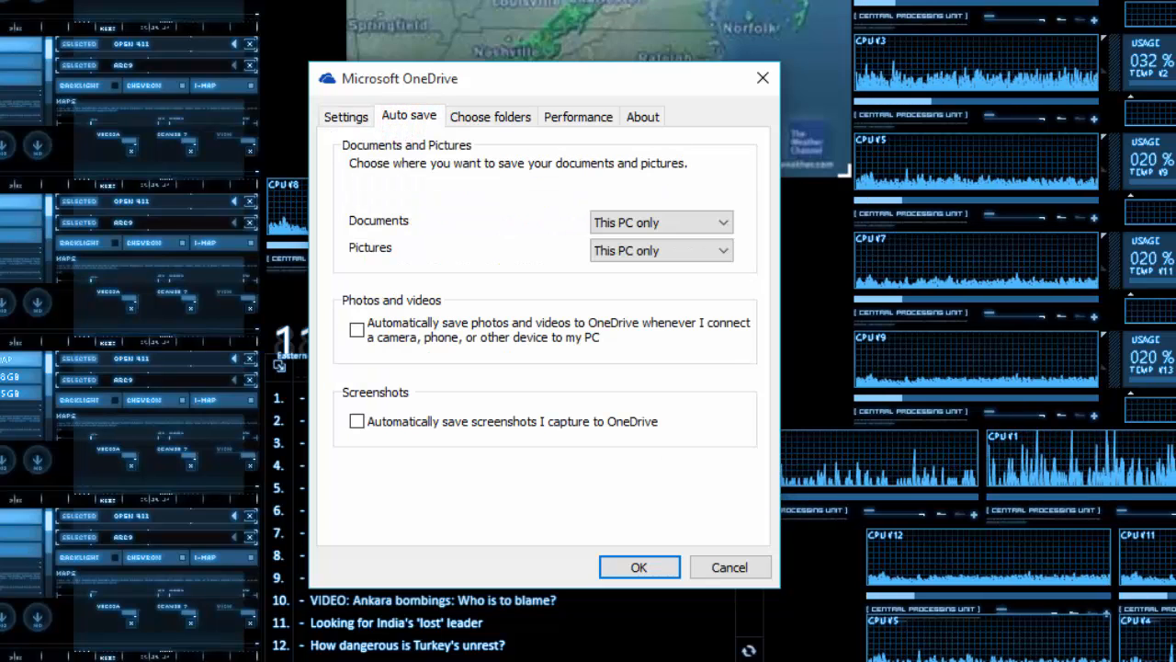
pyautogui.click(508, 227)
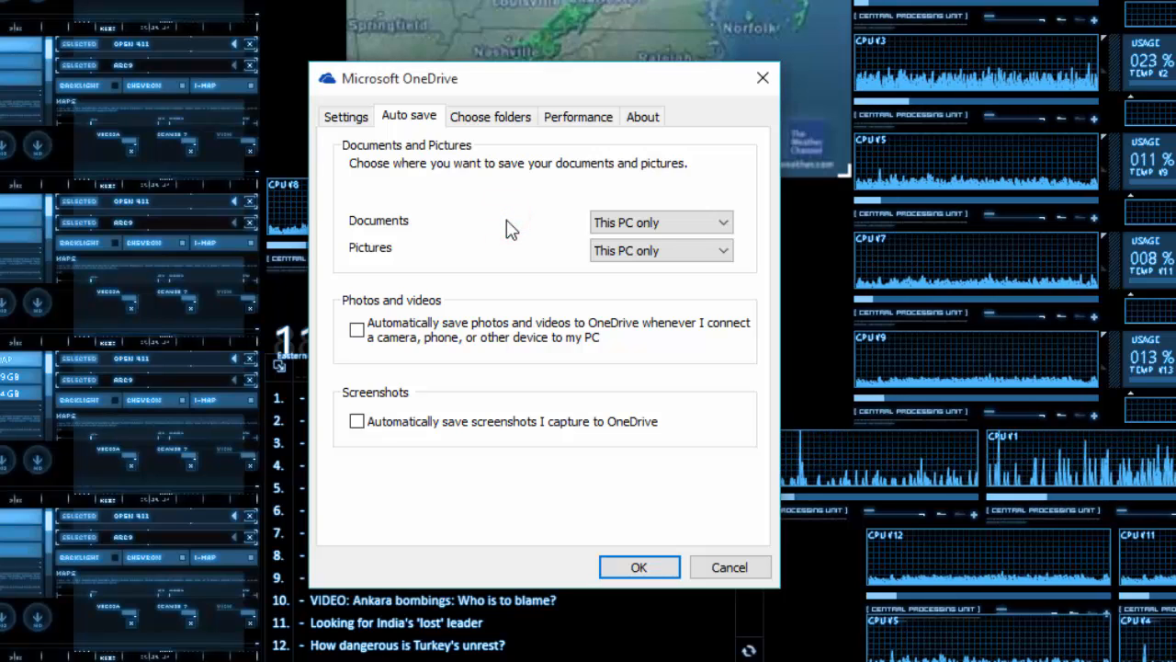
pyautogui.click(627, 225)
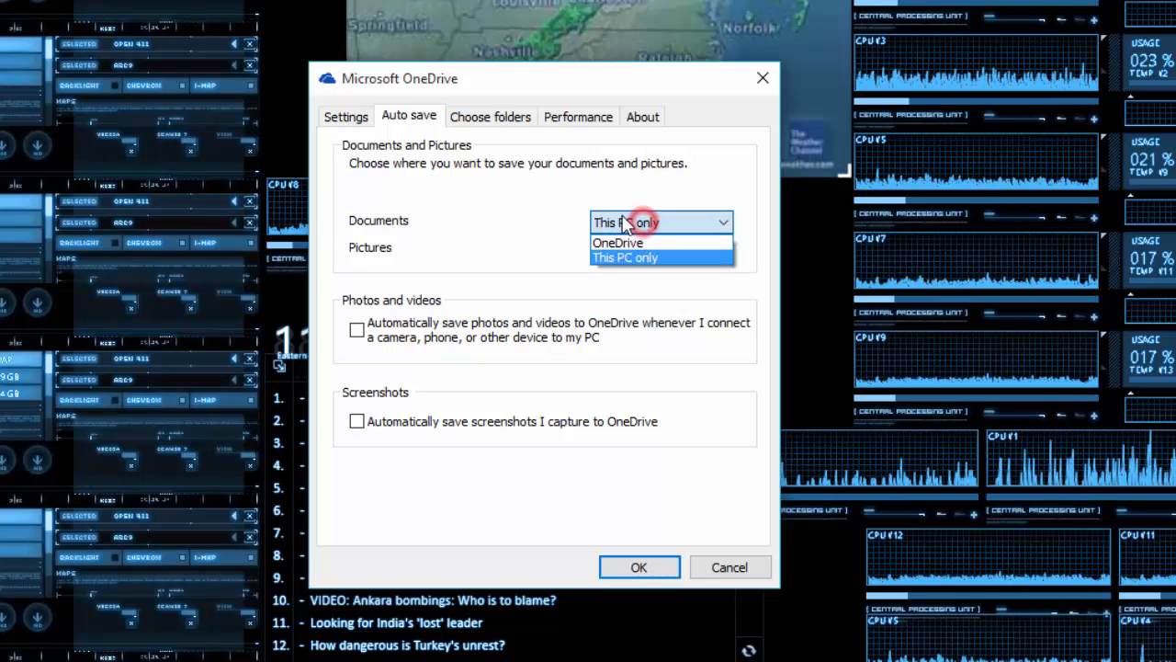
pyautogui.click(522, 228)
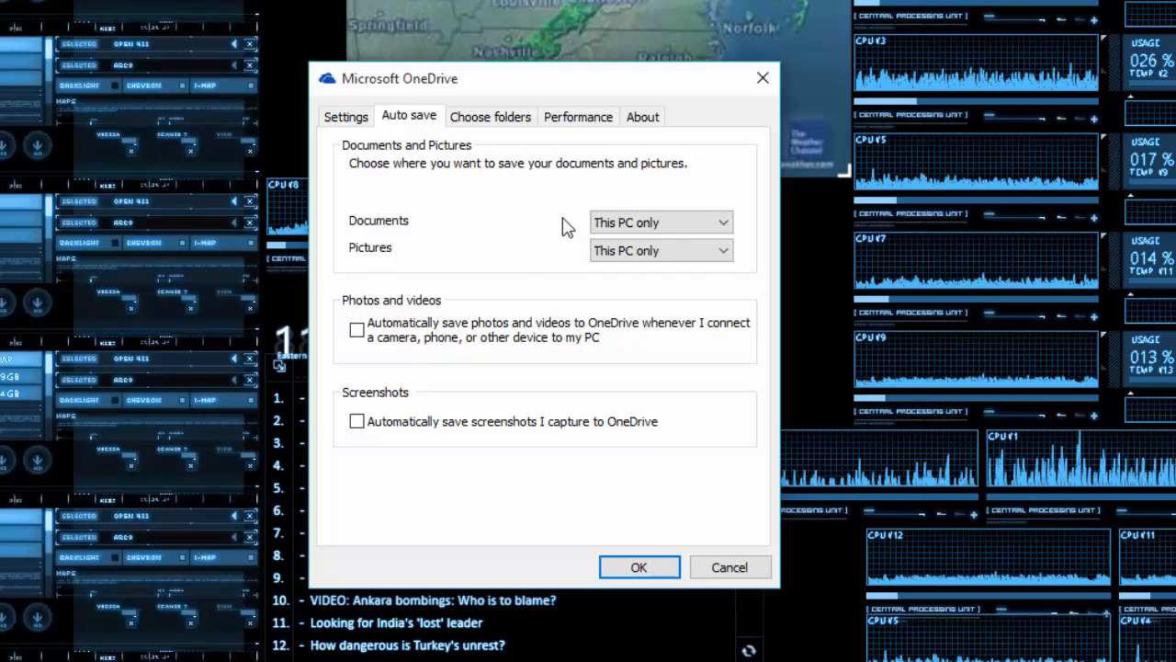
pyautogui.click(602, 223)
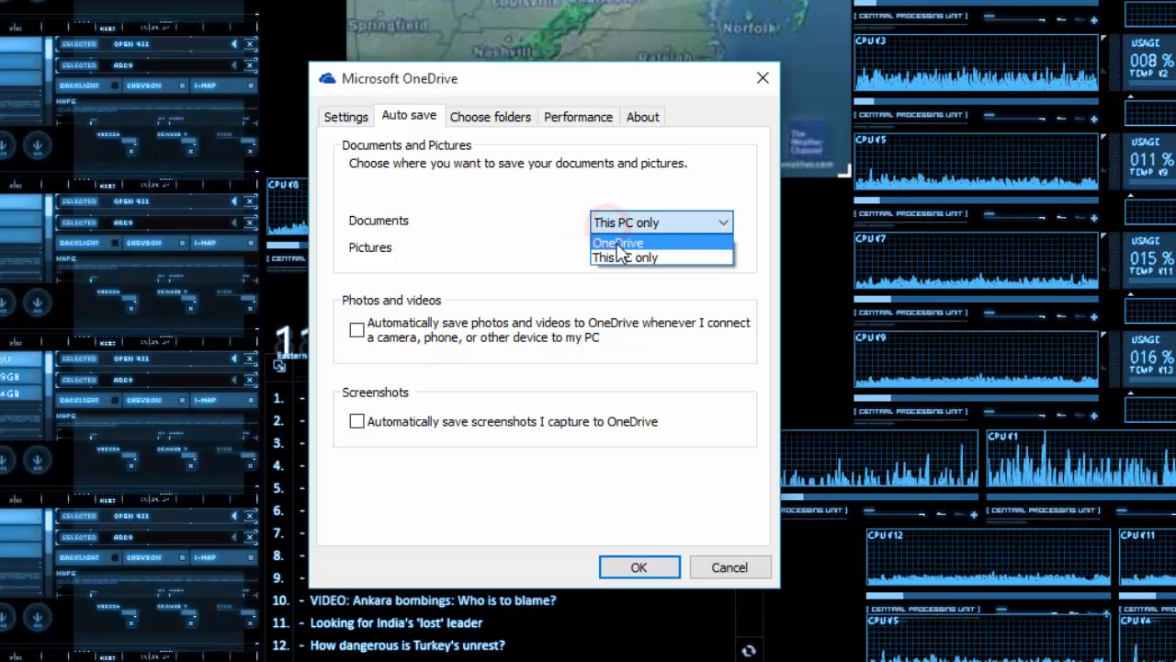
pyautogui.click(614, 242)
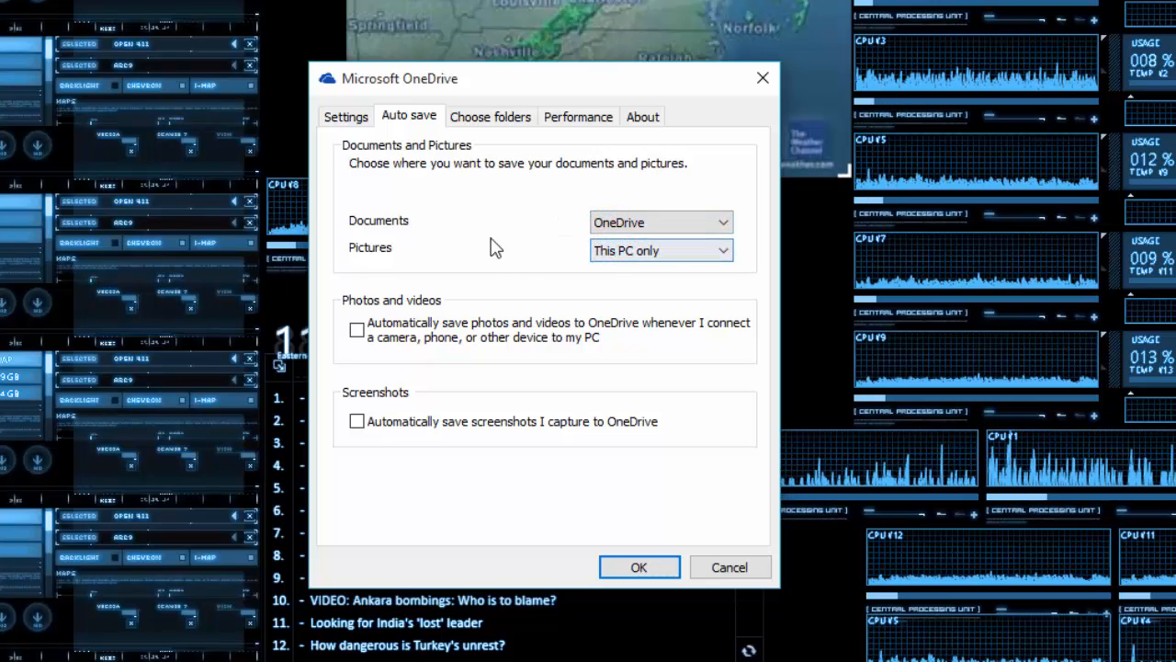
# Step: Set the save location for Pictures to OneDrive
pyautogui.click(599, 252)
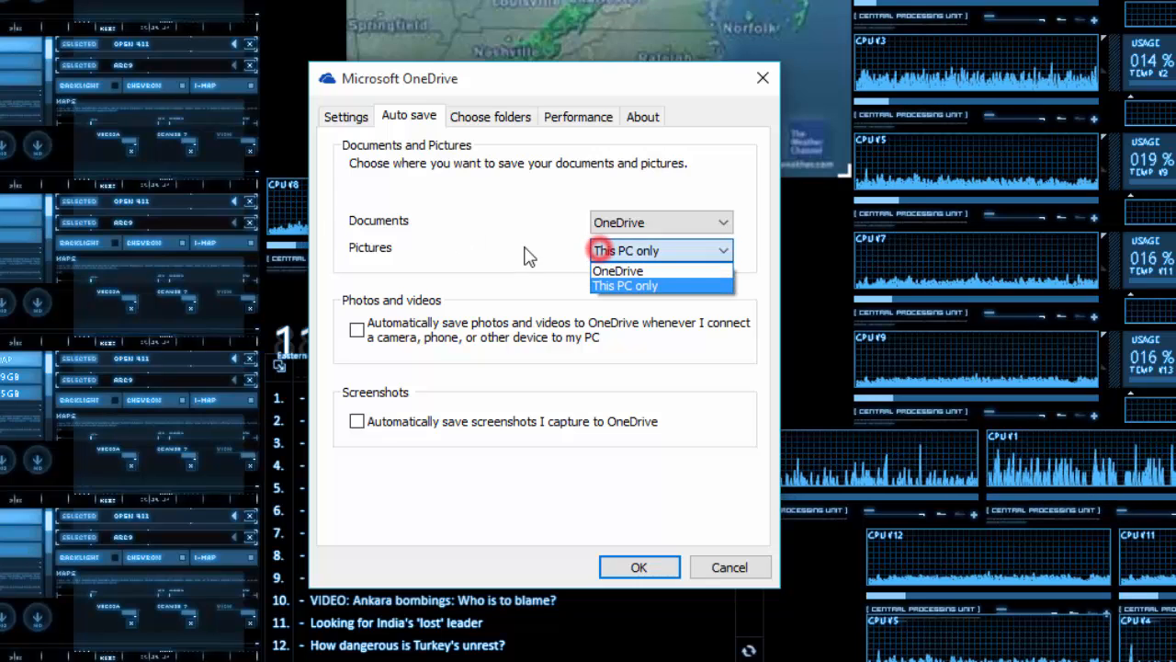
pyautogui.click(601, 256)
pyautogui.click(601, 246)
pyautogui.click(622, 272)
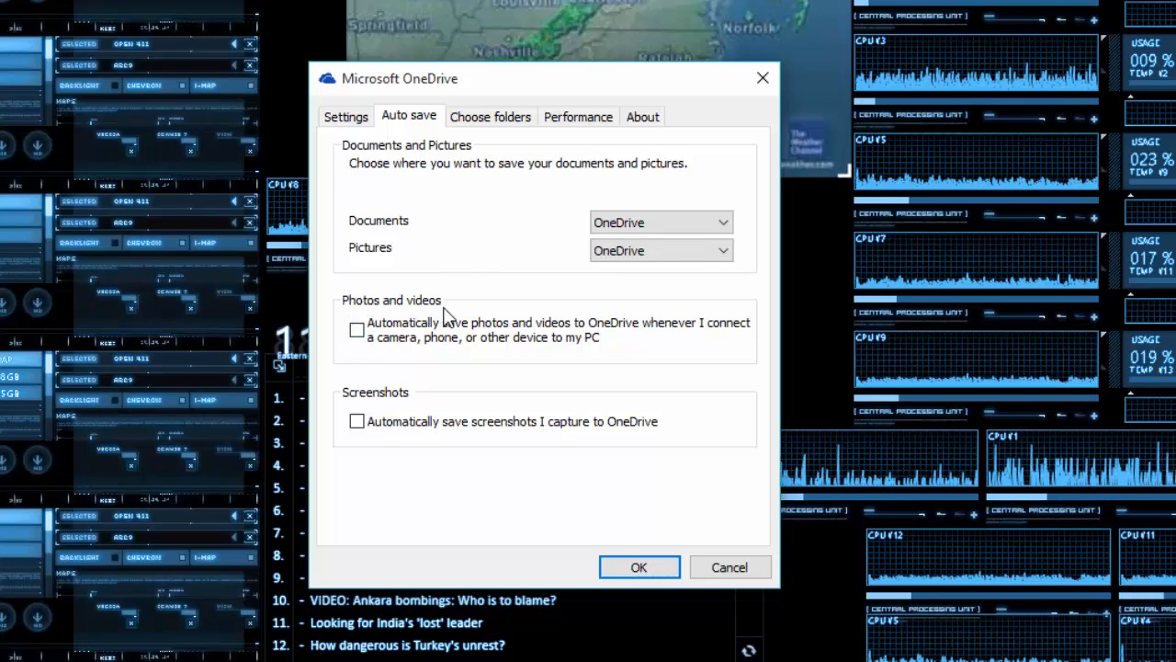
# Step: Set the save location for Documents back to This PC only
pyautogui.click(616, 229)
pyautogui.click(637, 260)
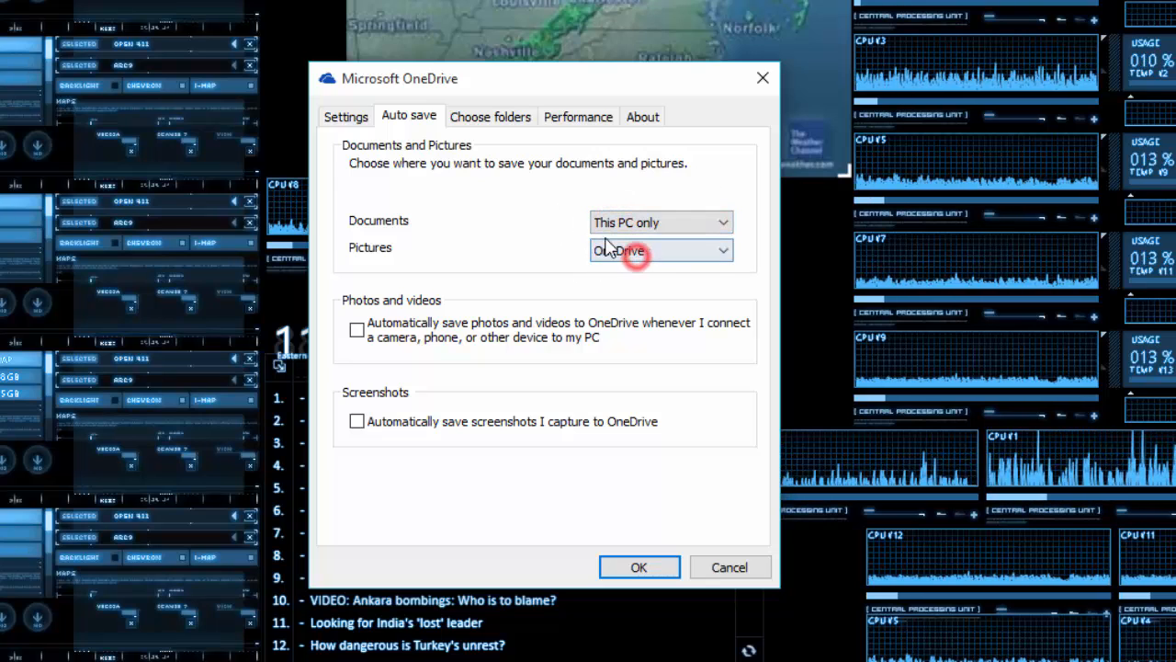
# Step: Set the save location for Pictures back to This PC only
pyautogui.click(606, 250)
pyautogui.click(613, 285)
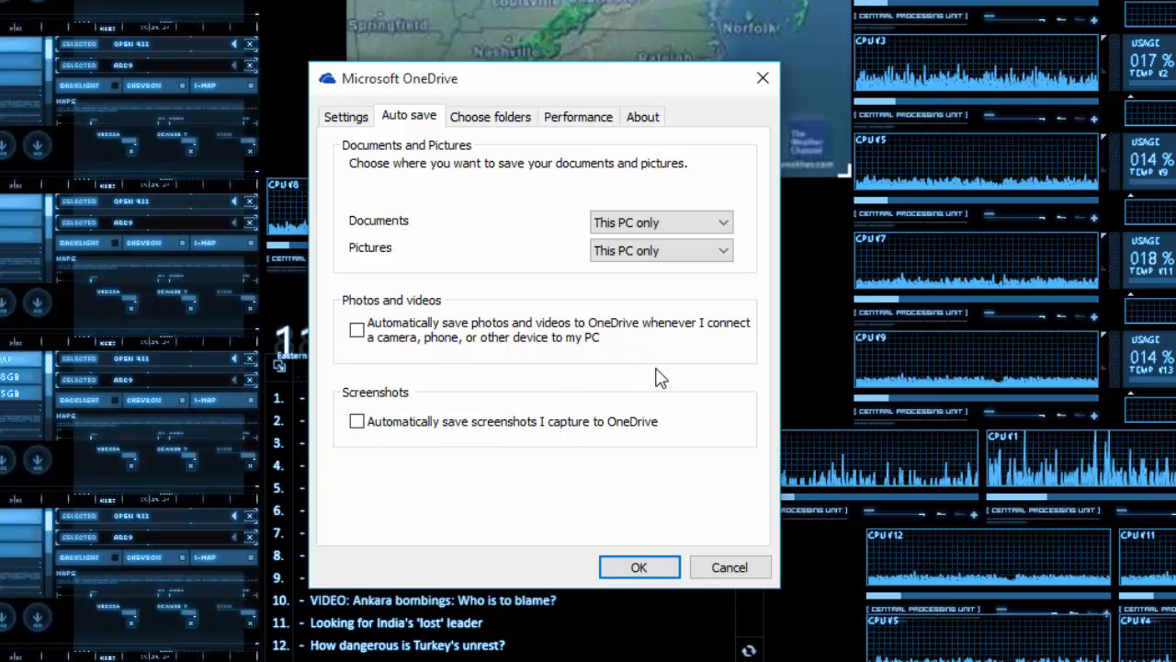
# Step: Review the OneDrive folder syncing, upload performance and About settings, and close the settings dialog
pyautogui.click(511, 126)
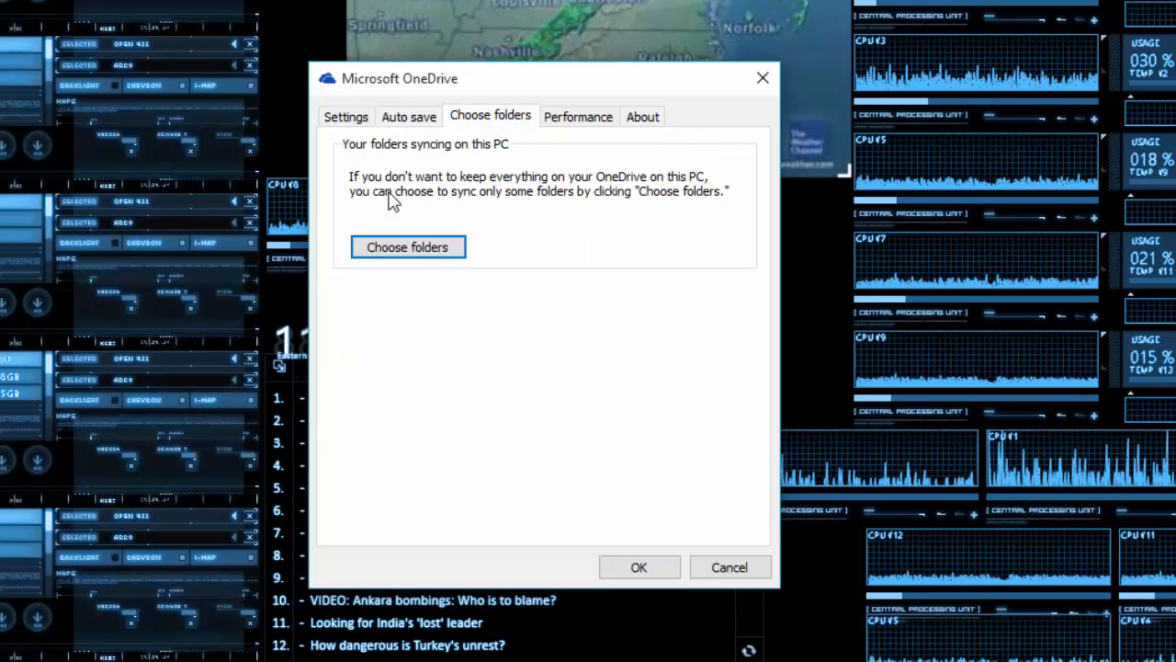
pyautogui.click(570, 126)
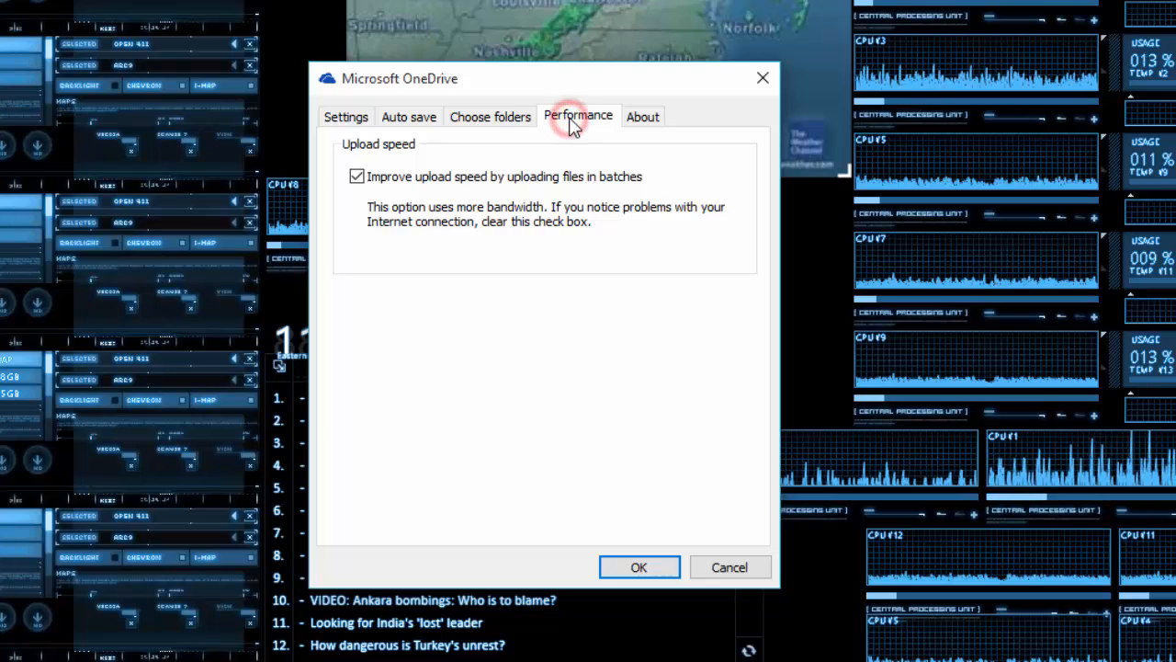
pyautogui.click(647, 126)
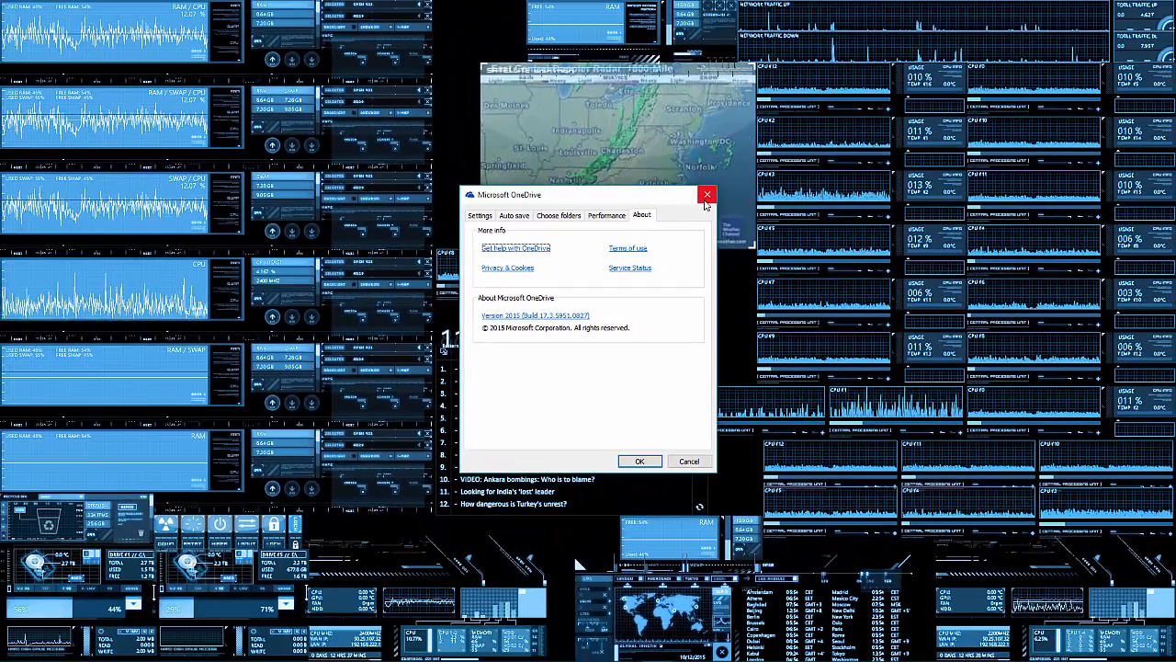
pyautogui.click(763, 78)
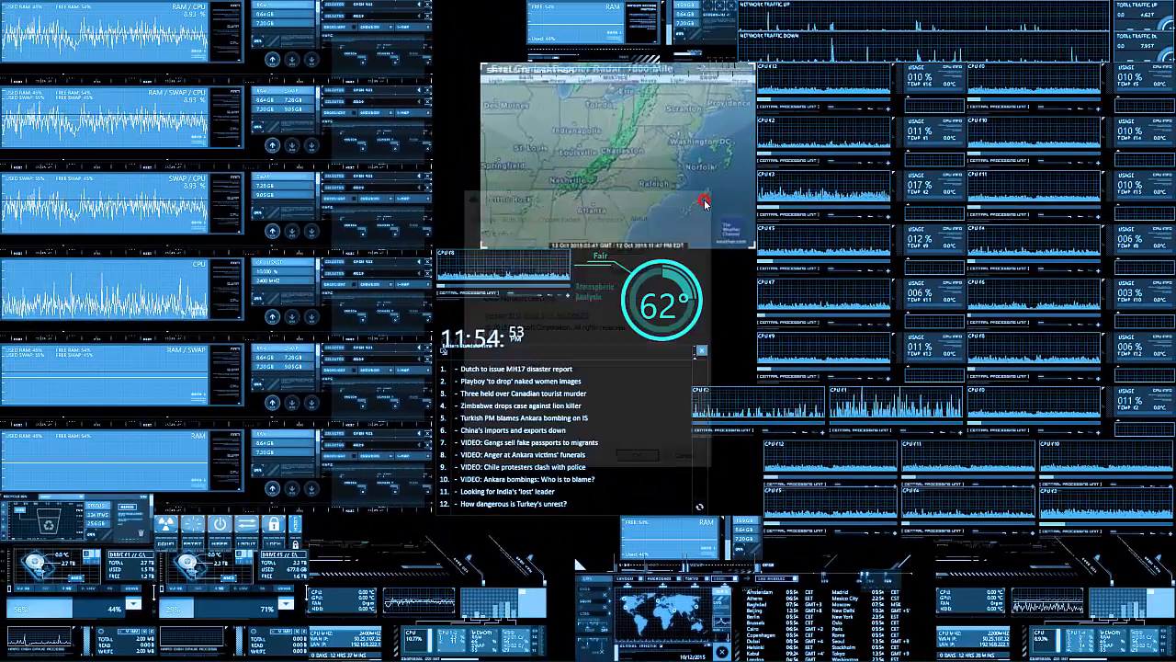
# Step: Open a second File Explorer window and arrange it alongside the OneDrive folder window so both are accessible
pyautogui.moveTo(758, 654)
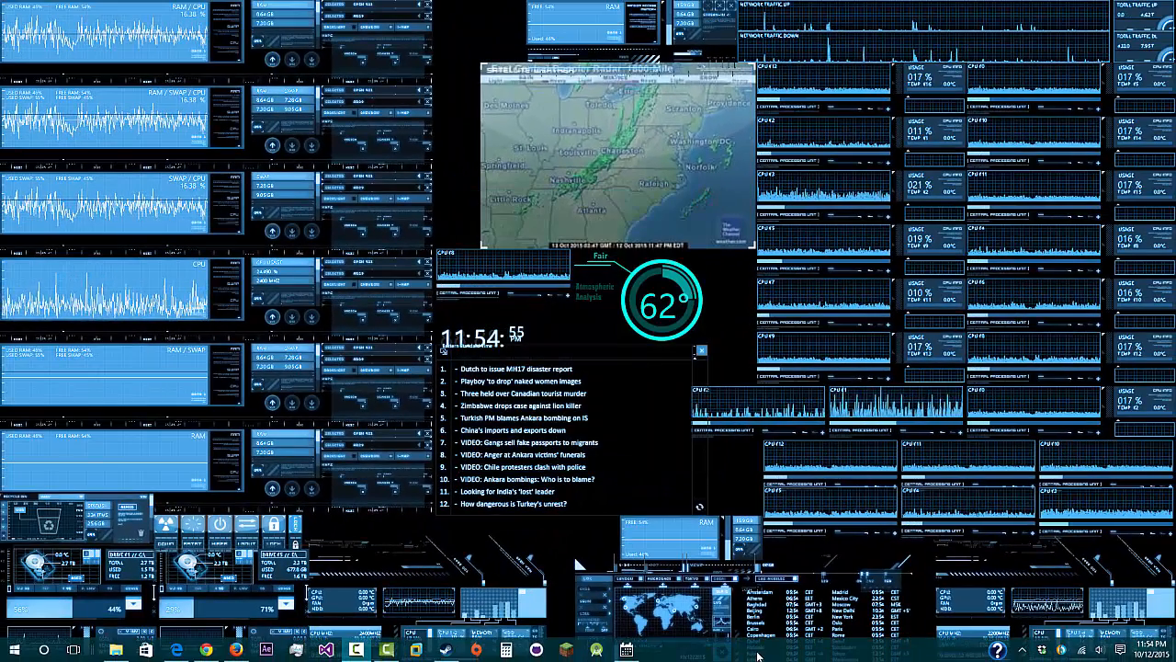
pyautogui.click(117, 651)
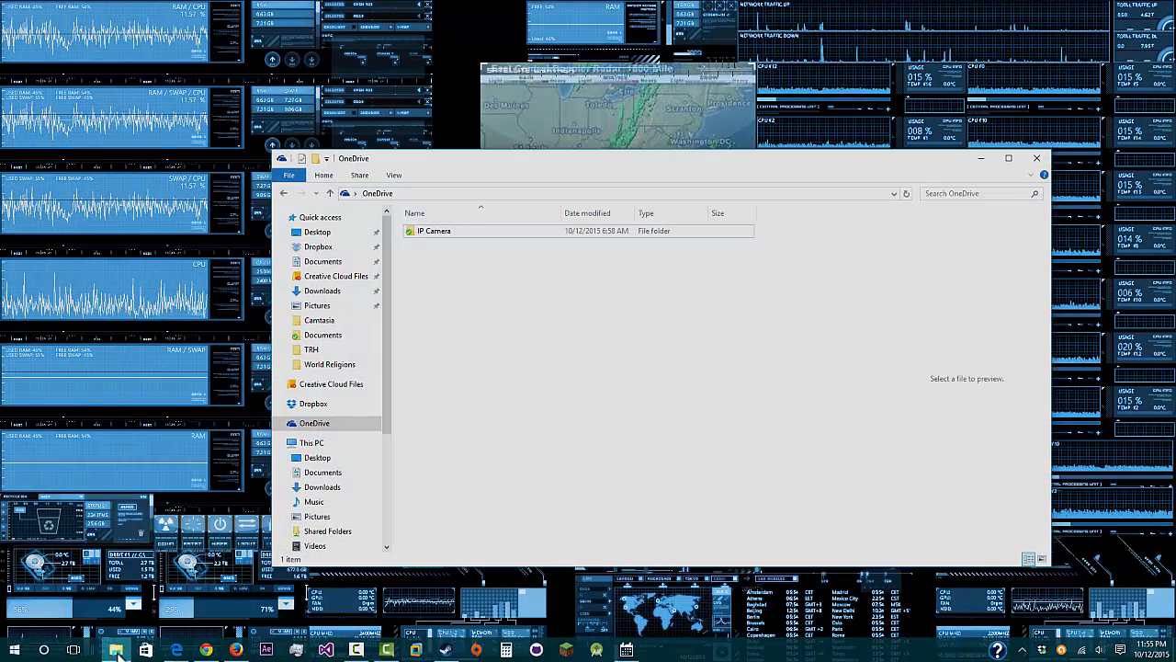
pyautogui.rightClick(117, 651)
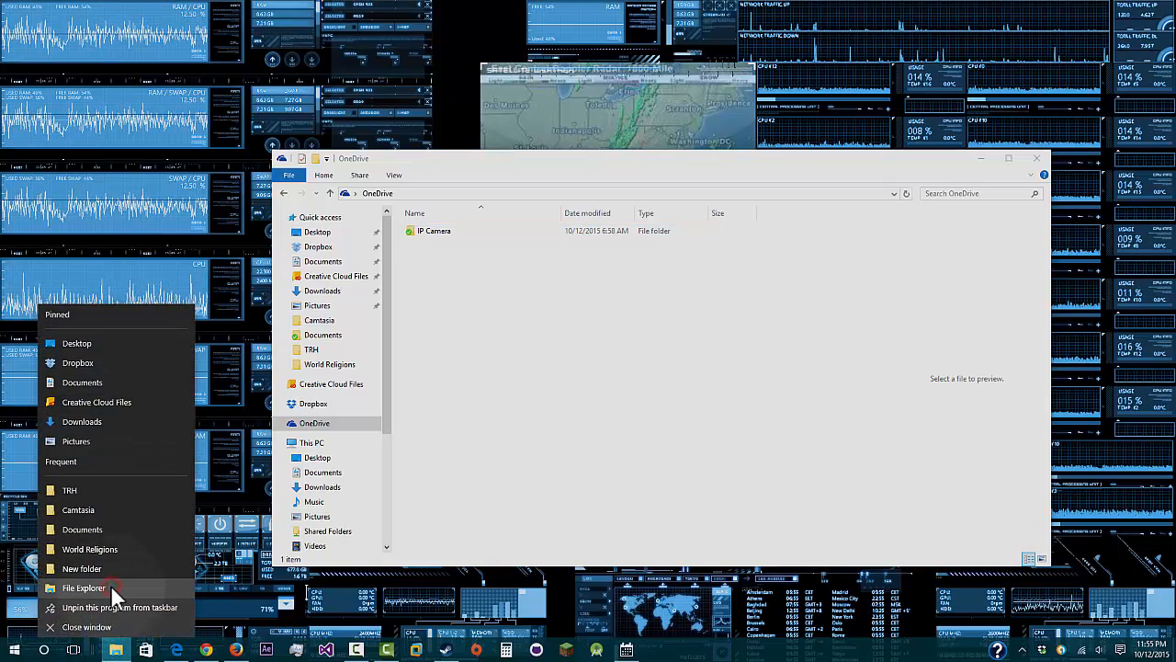
pyautogui.click(111, 584)
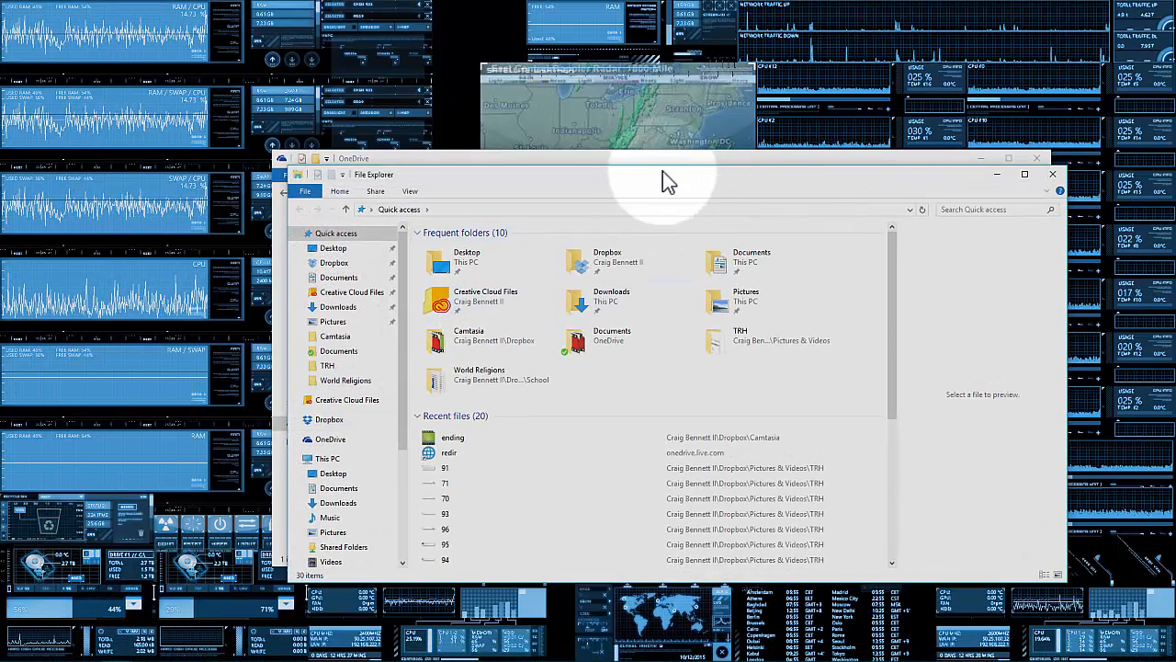
pyautogui.moveTo(667, 179); pyautogui.dragTo(426, 189)
pyautogui.click(513, 174)
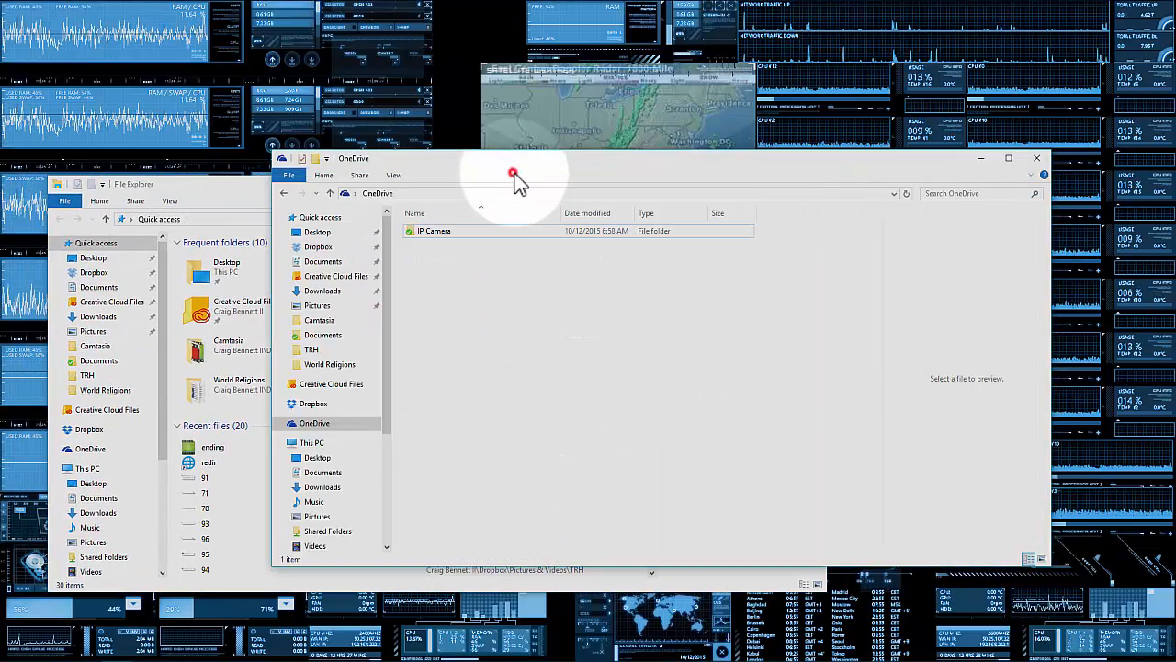
pyautogui.moveTo(513, 174); pyautogui.dragTo(594, 78)
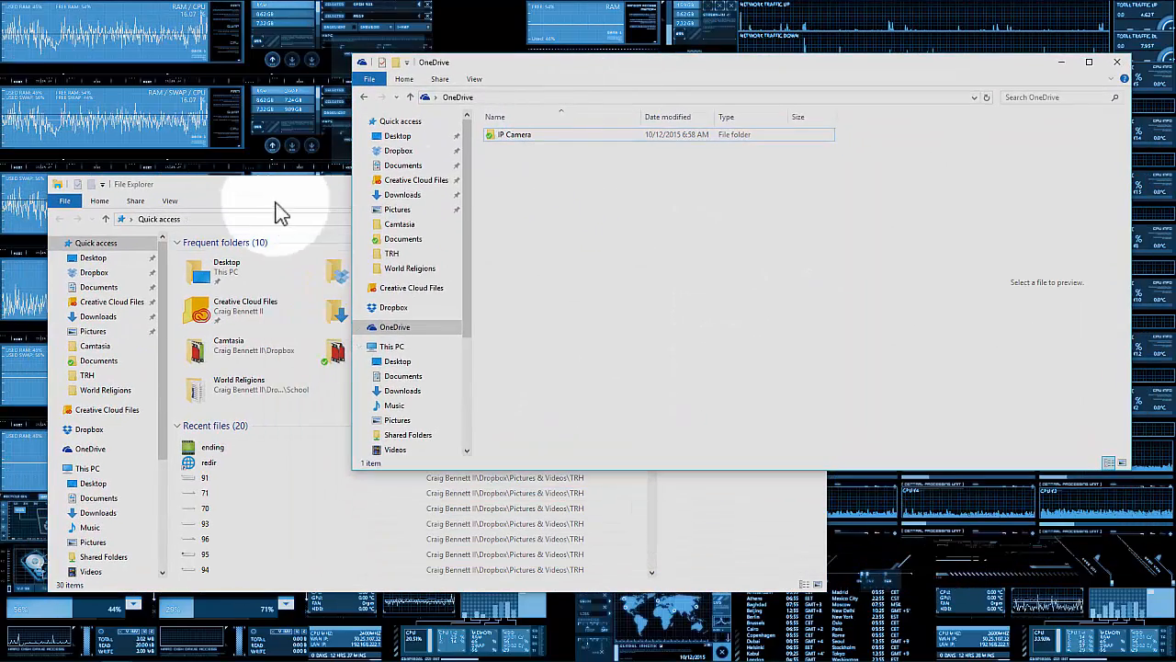
pyautogui.click(281, 212)
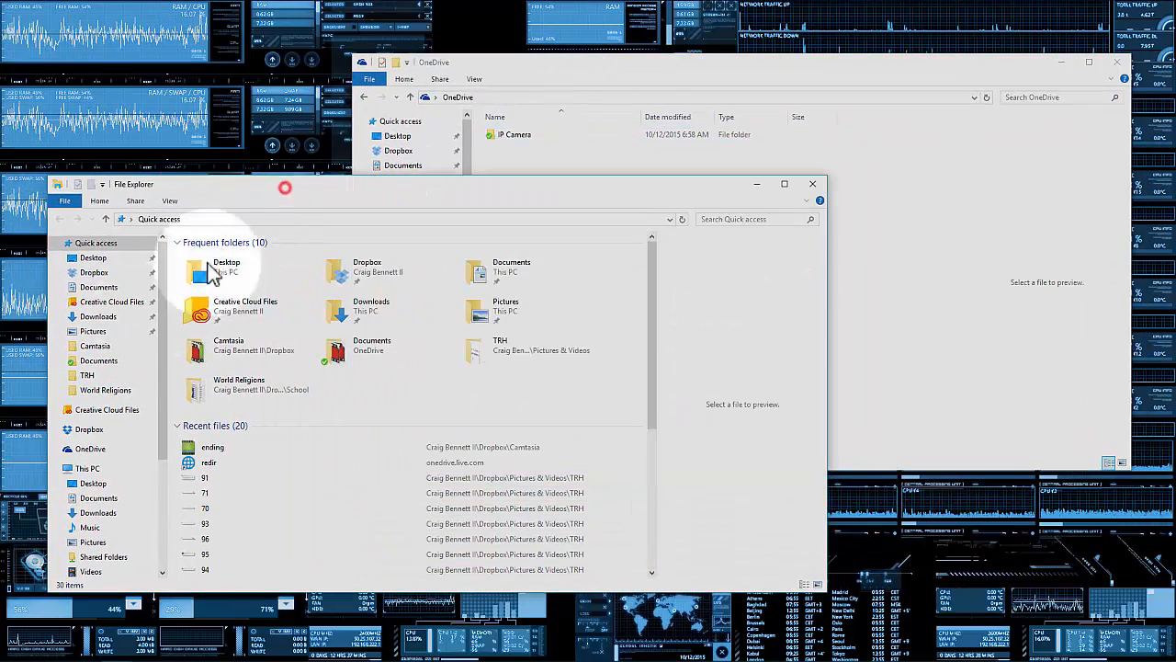
# Step: Move the Map file from This PC's Documents folder into the OneDrive folder
pyautogui.click(94, 501)
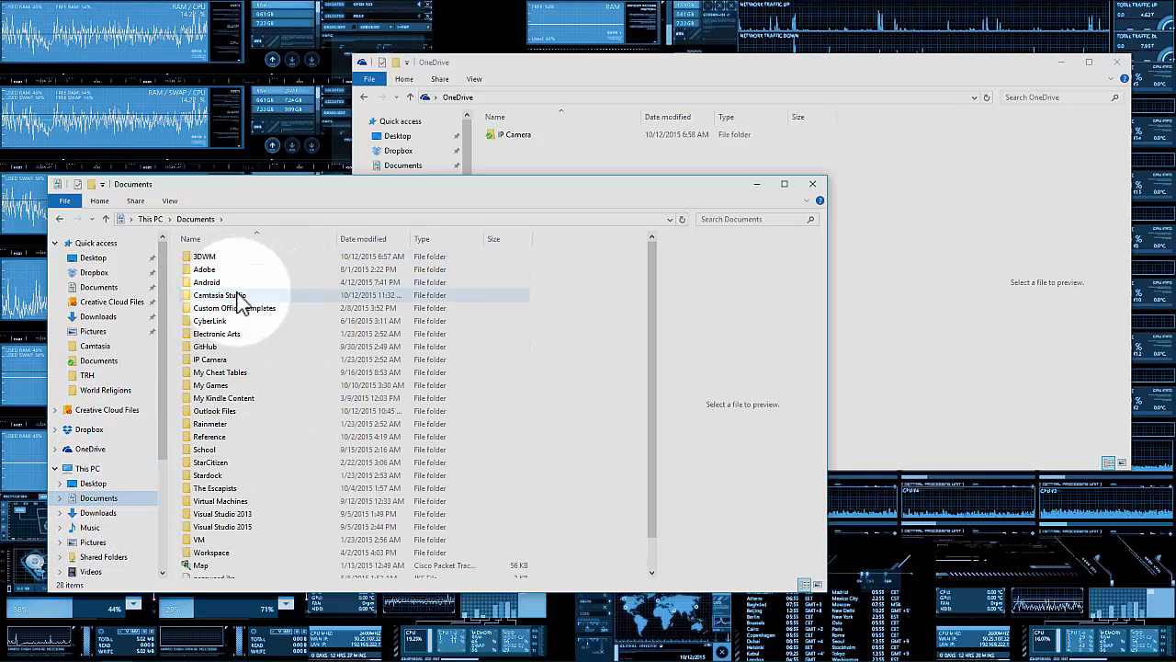
pyautogui.click(202, 568)
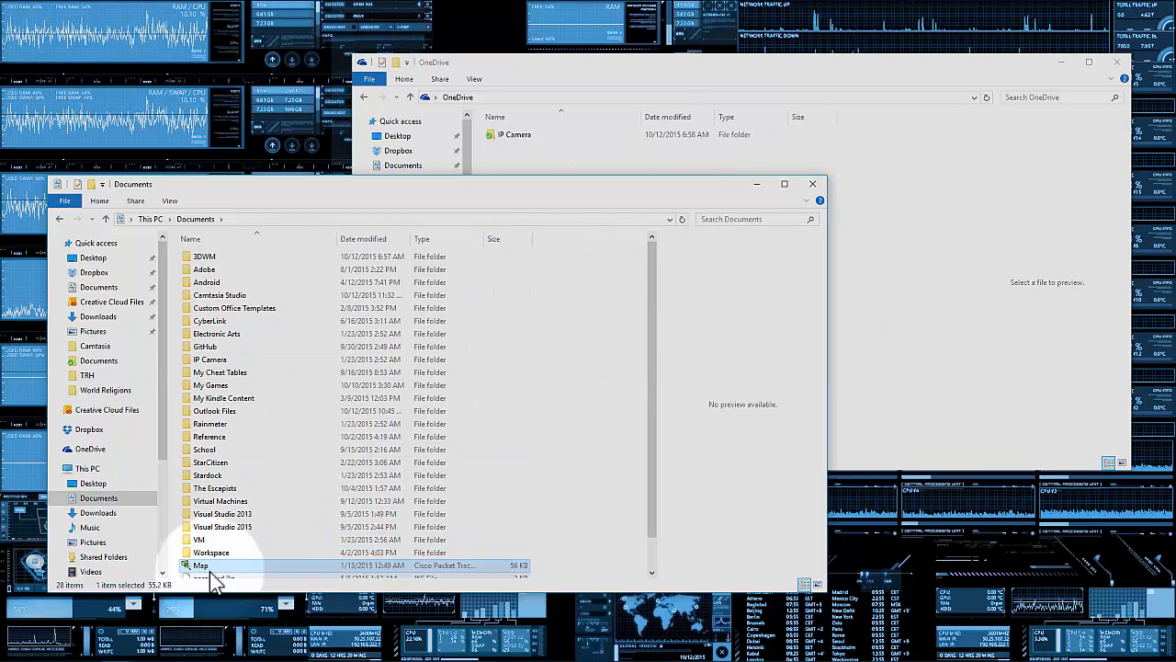
pyautogui.click(591, 152)
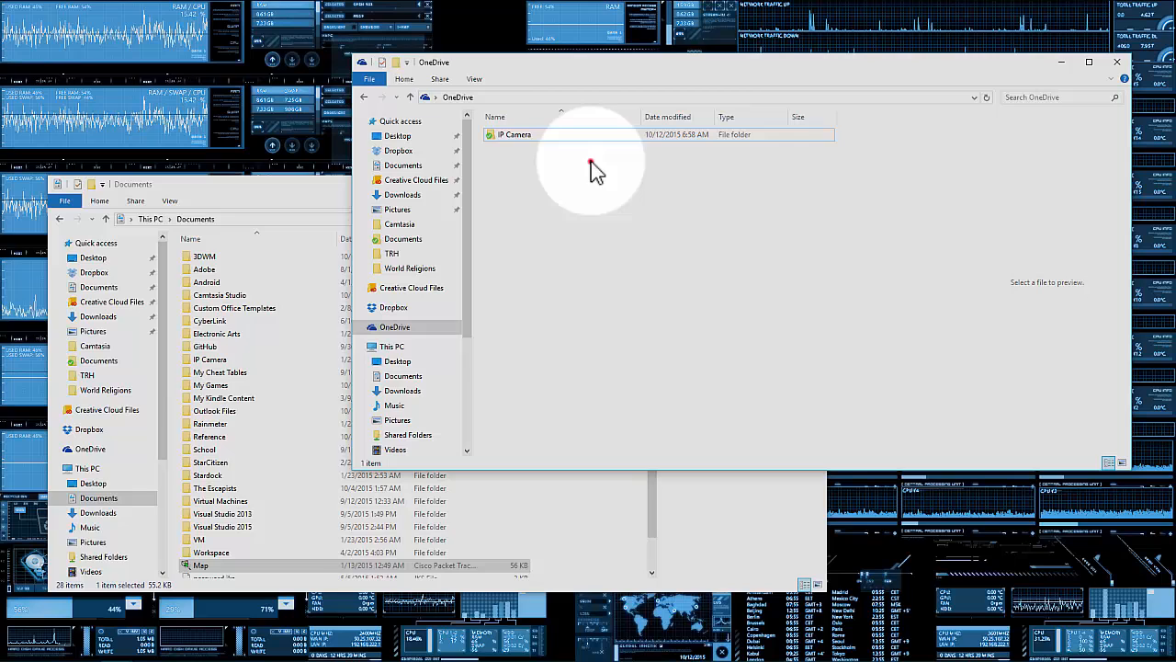
pyautogui.click(201, 572)
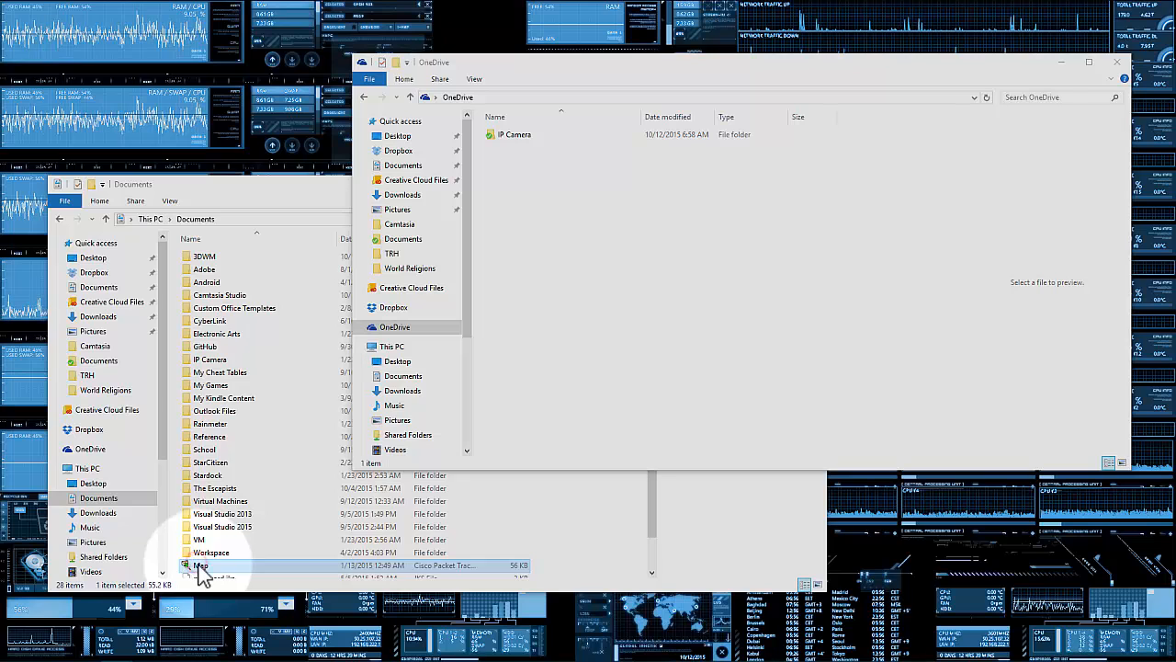
pyautogui.moveTo(201, 572); pyautogui.dragTo(637, 241)
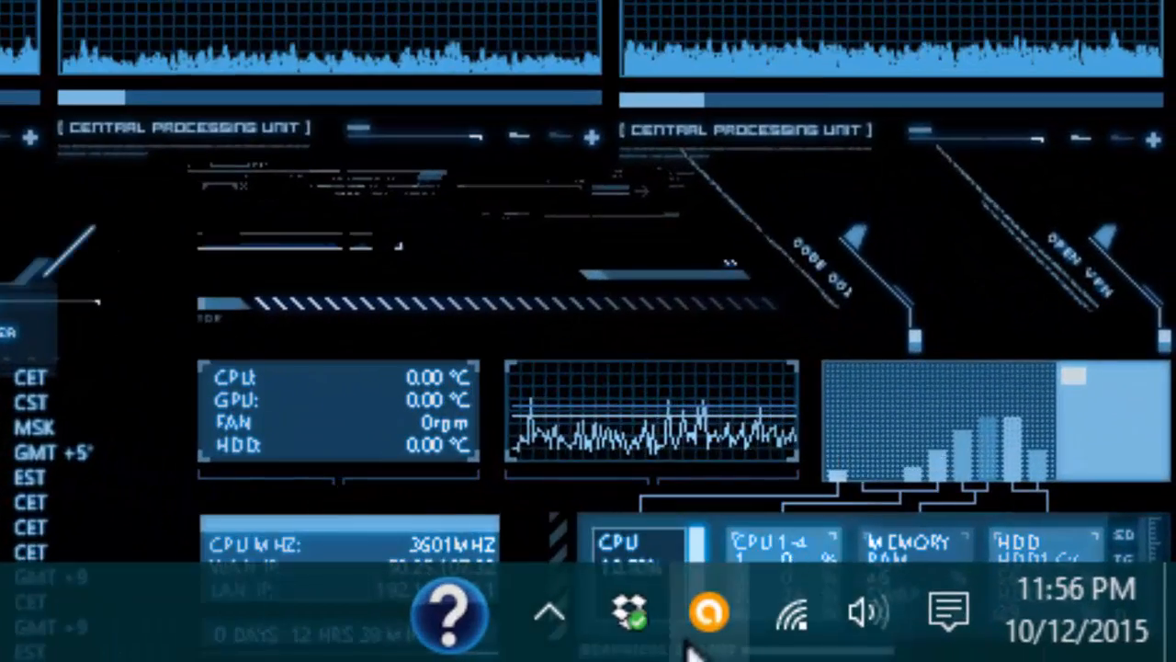
# Step: Show the hidden notification area icons and check OneDrive's sync status
pyautogui.click(549, 614)
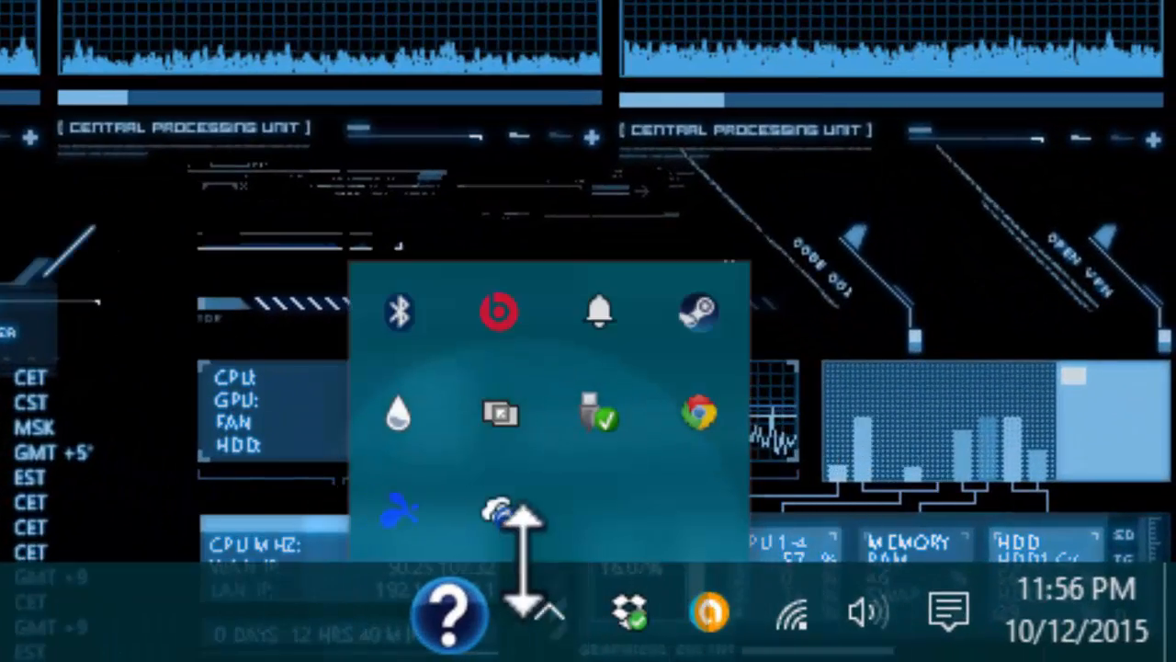
pyautogui.moveTo(530, 542)
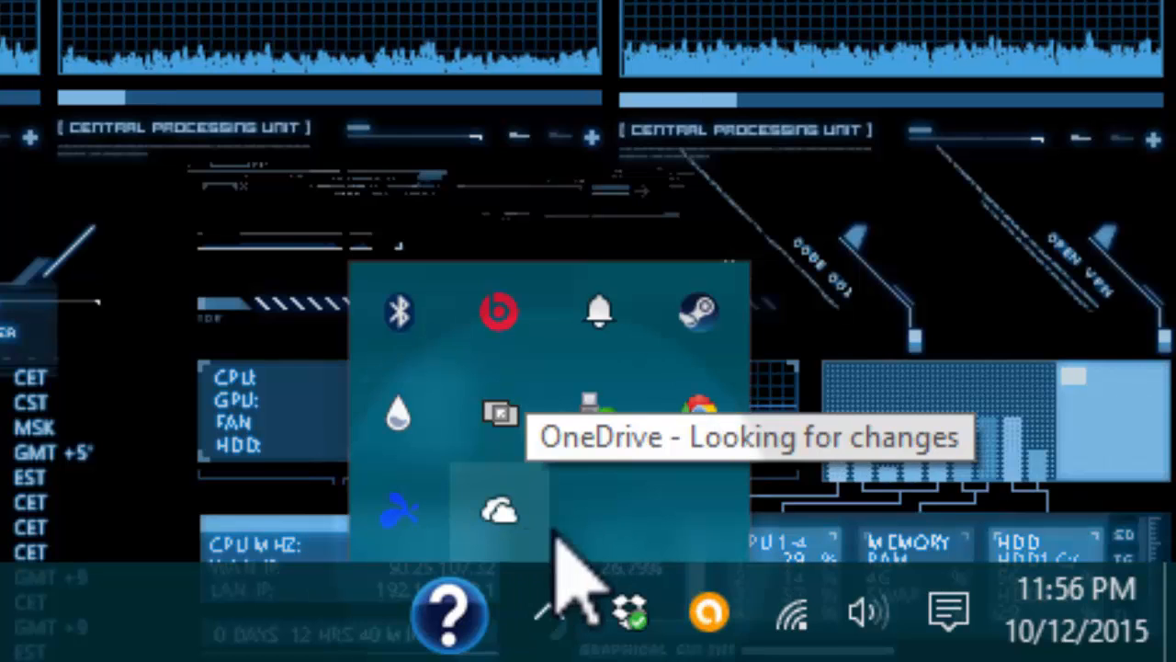
pyautogui.click(501, 512)
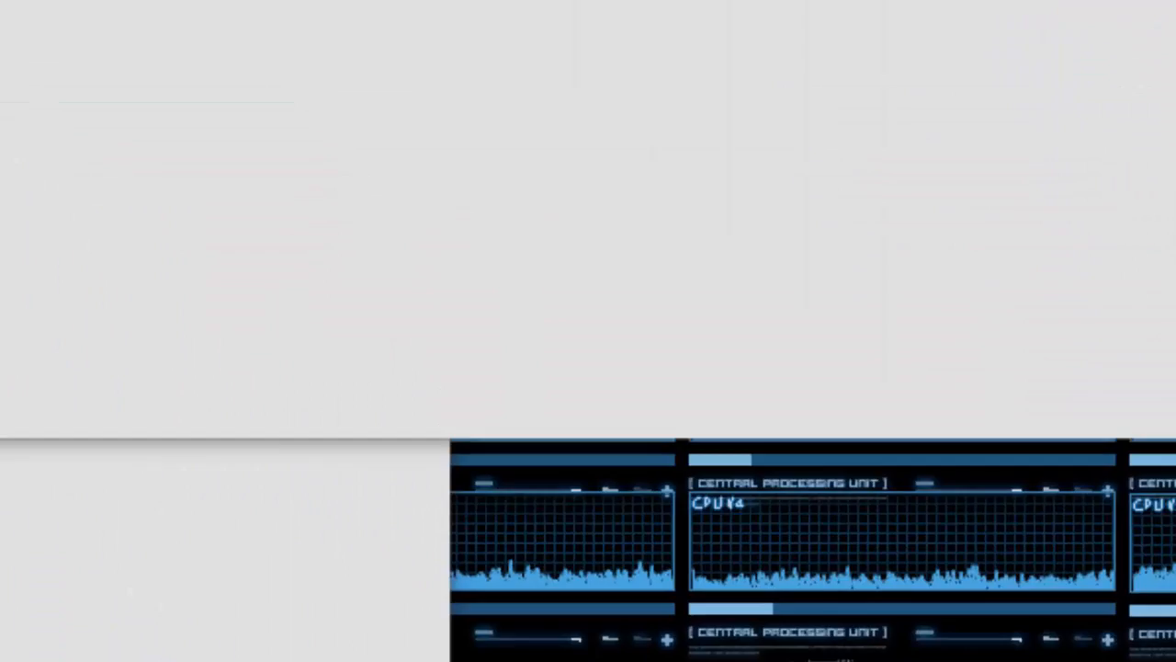
pyautogui.click(400, 248)
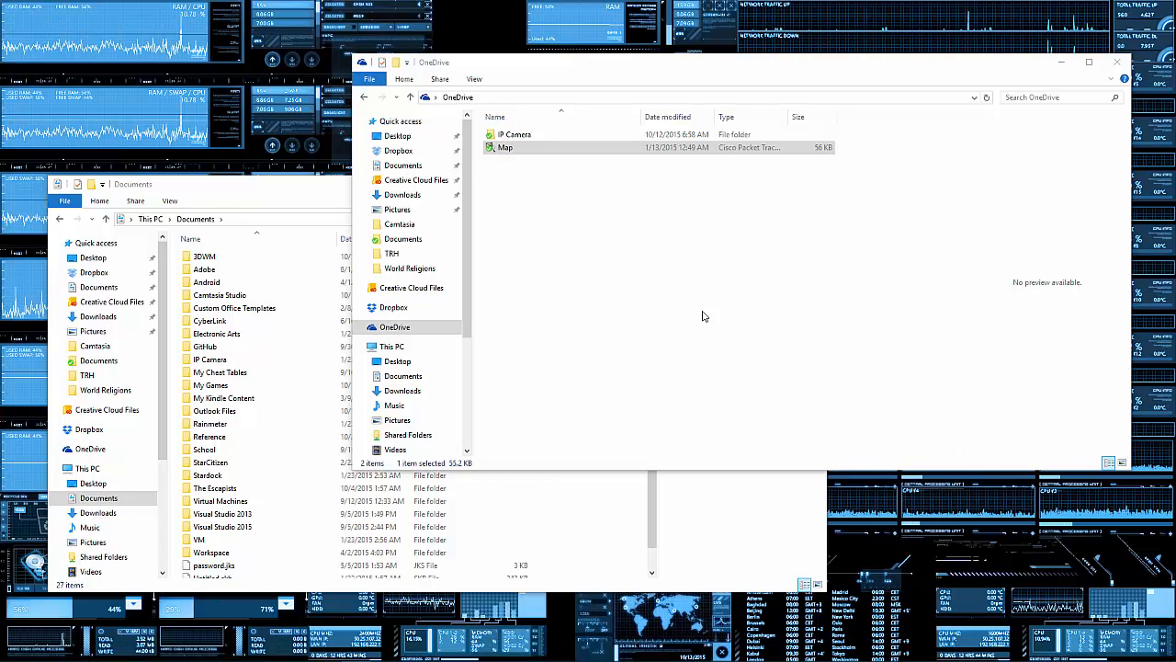
# Step: View the context options available inside the OneDrive folder and dismiss them
pyautogui.click(682, 270)
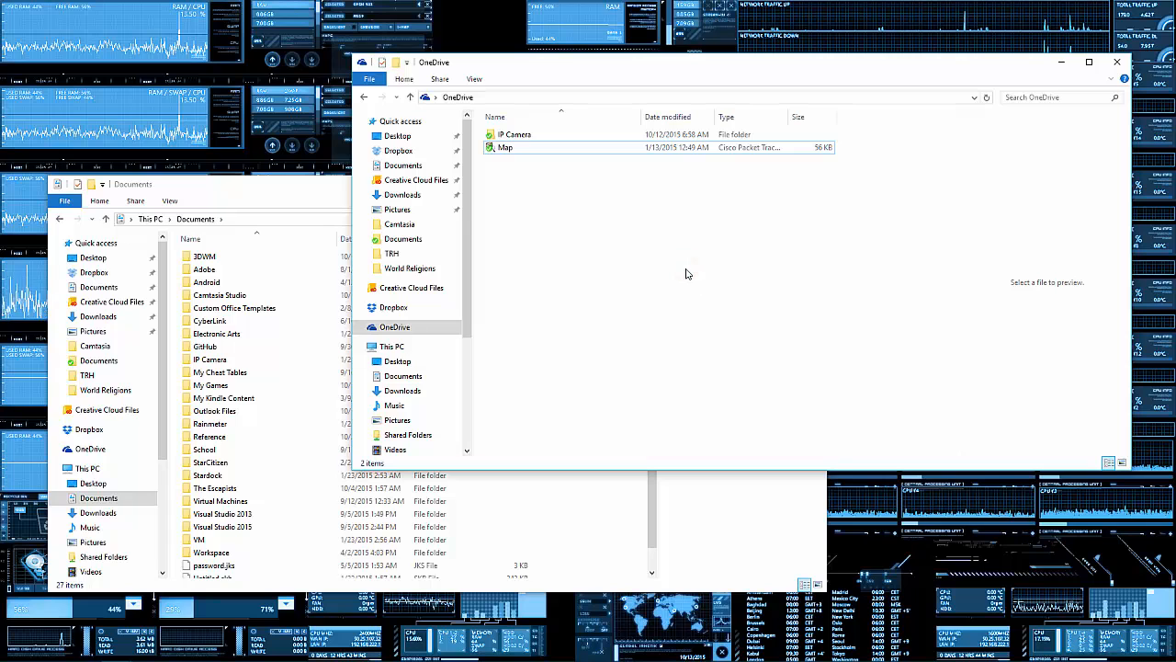
pyautogui.rightClick(526, 155)
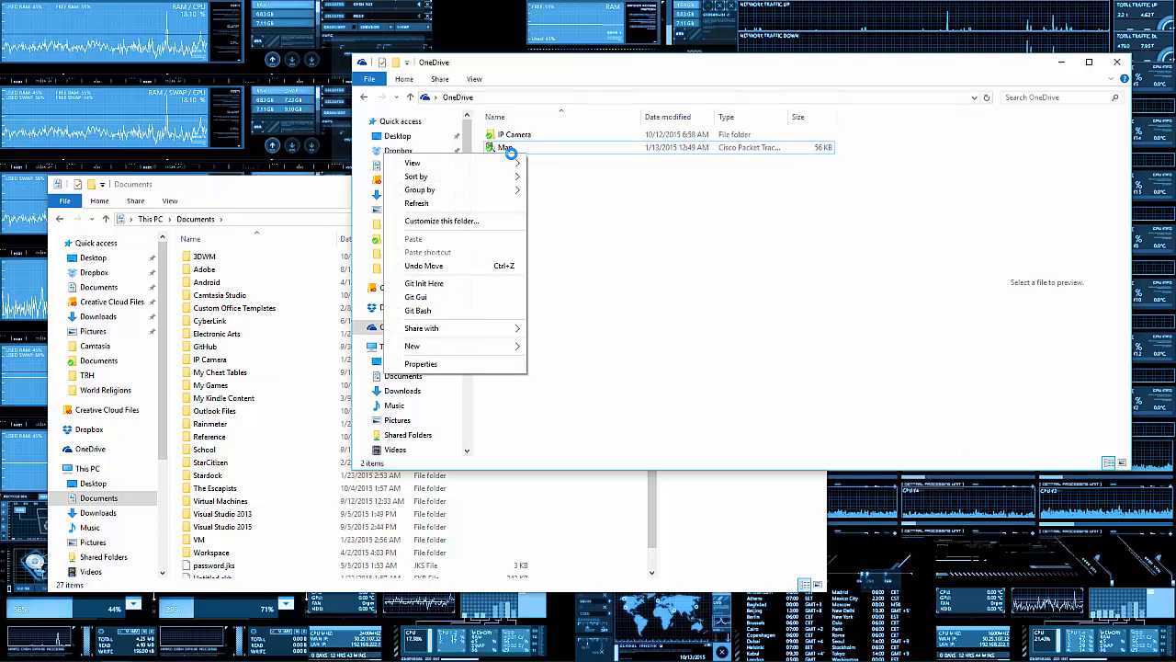
pyautogui.click(650, 174)
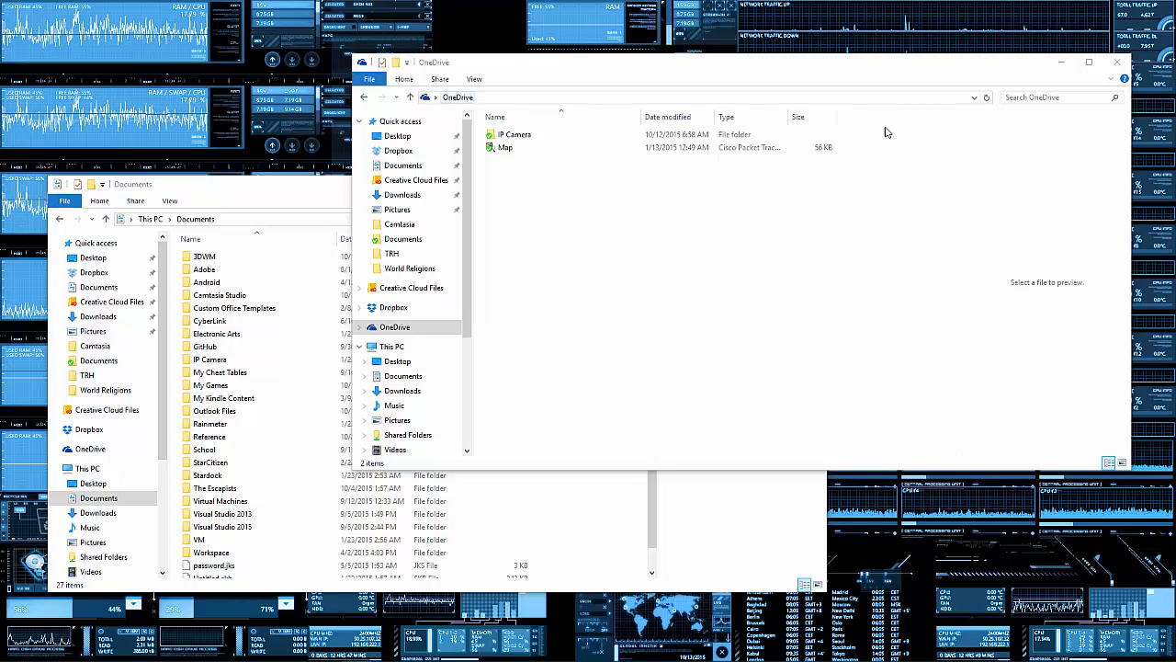
# Step: Close both File Explorer windows and show the OneDrive notification icon's options
pyautogui.click(1124, 65)
pyautogui.click(808, 189)
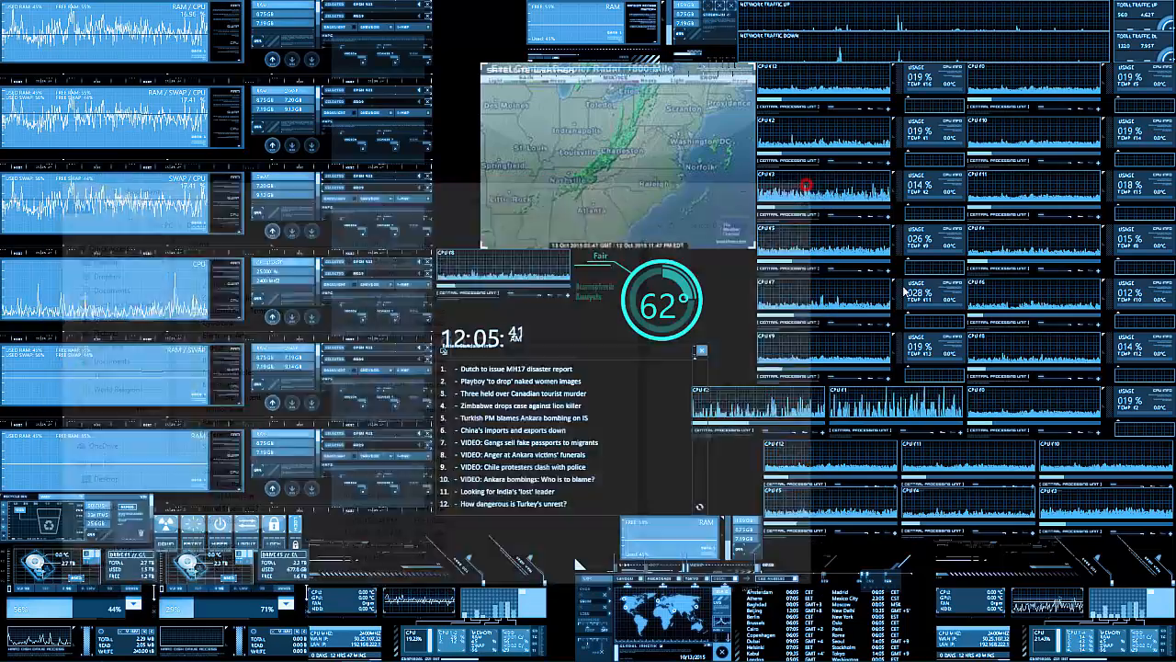
pyautogui.moveTo(1043, 652)
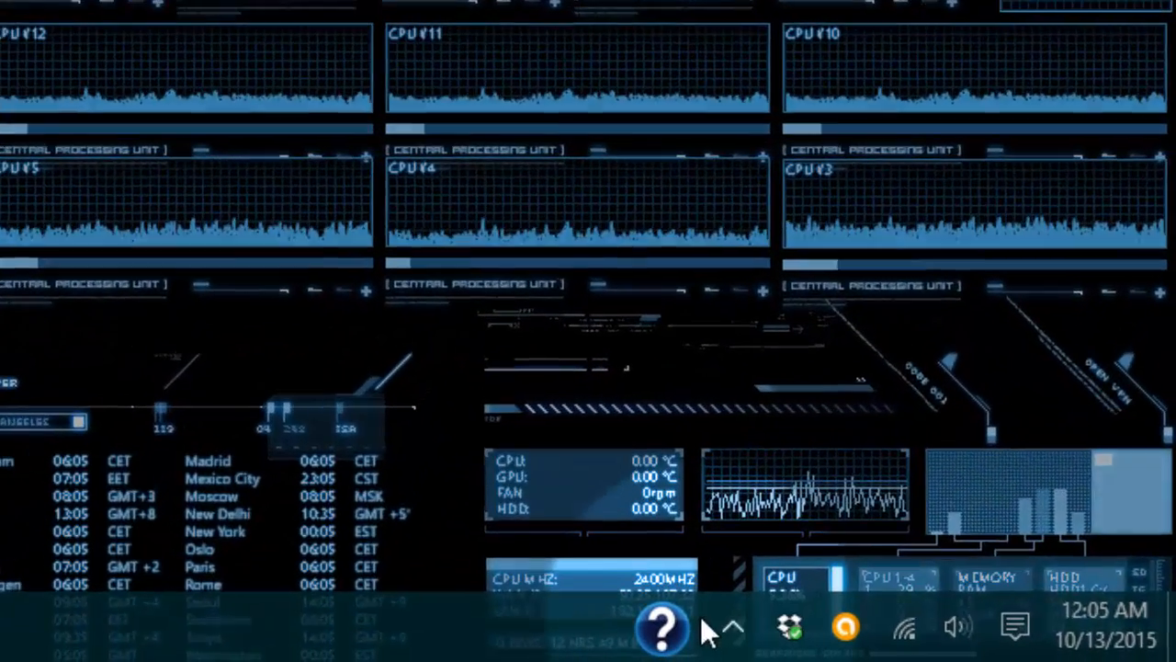
pyautogui.click(733, 628)
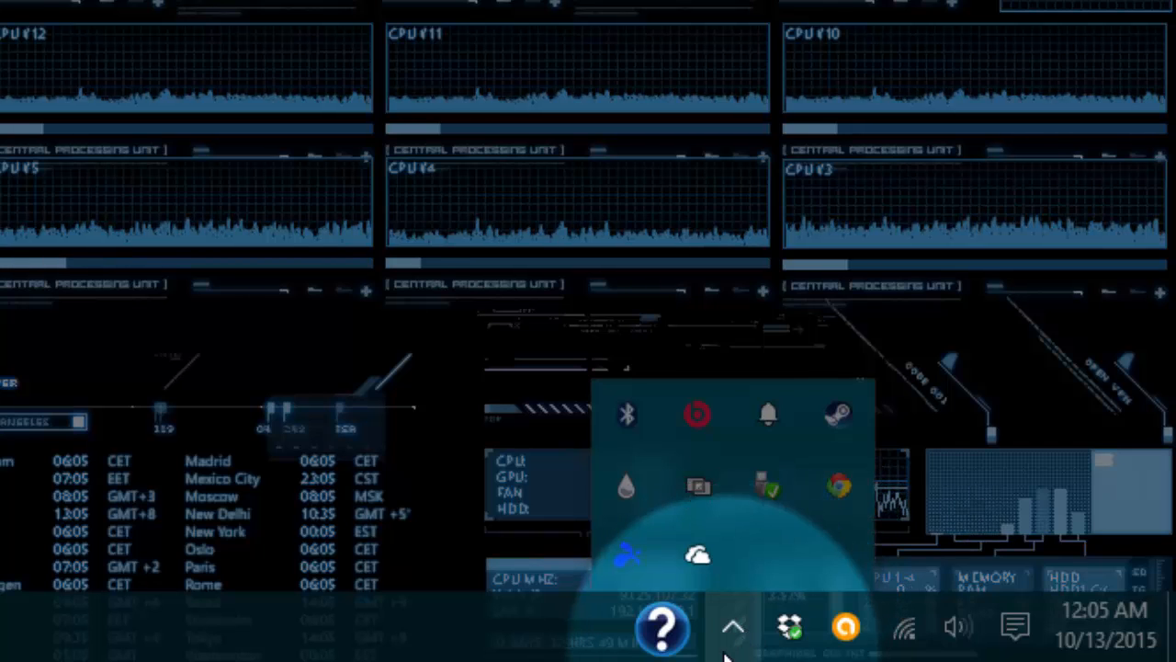
pyautogui.rightClick(700, 562)
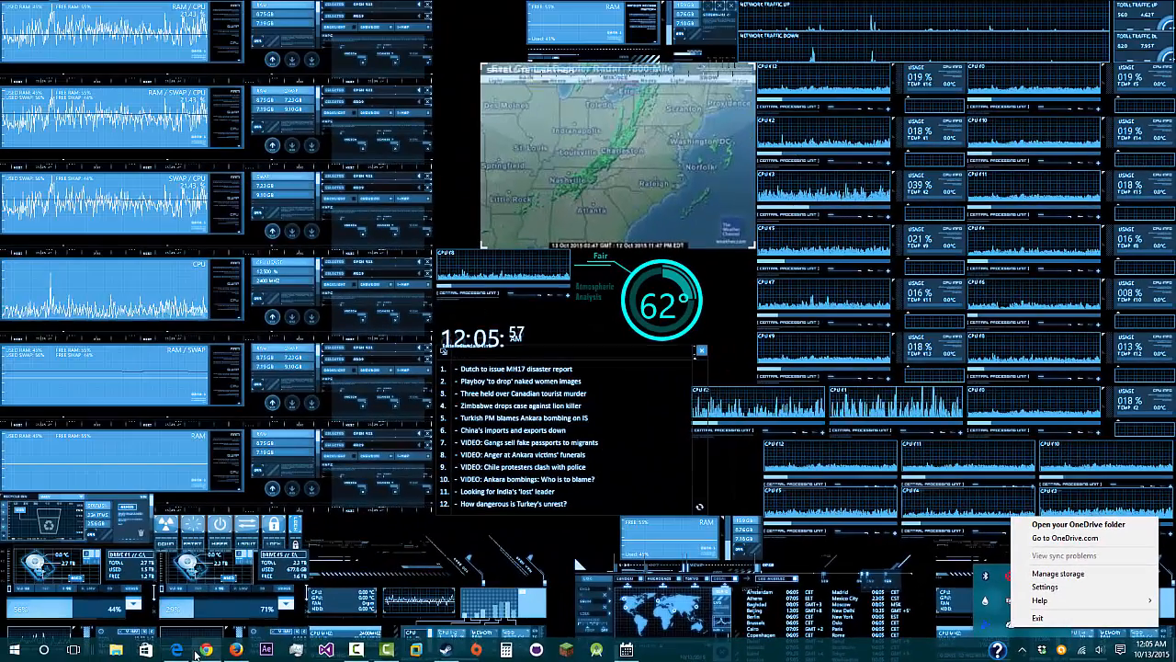
# Step: Switch to Microsoft Edge and separate the OneDrive Files page into its own browser window
pyautogui.click(180, 632)
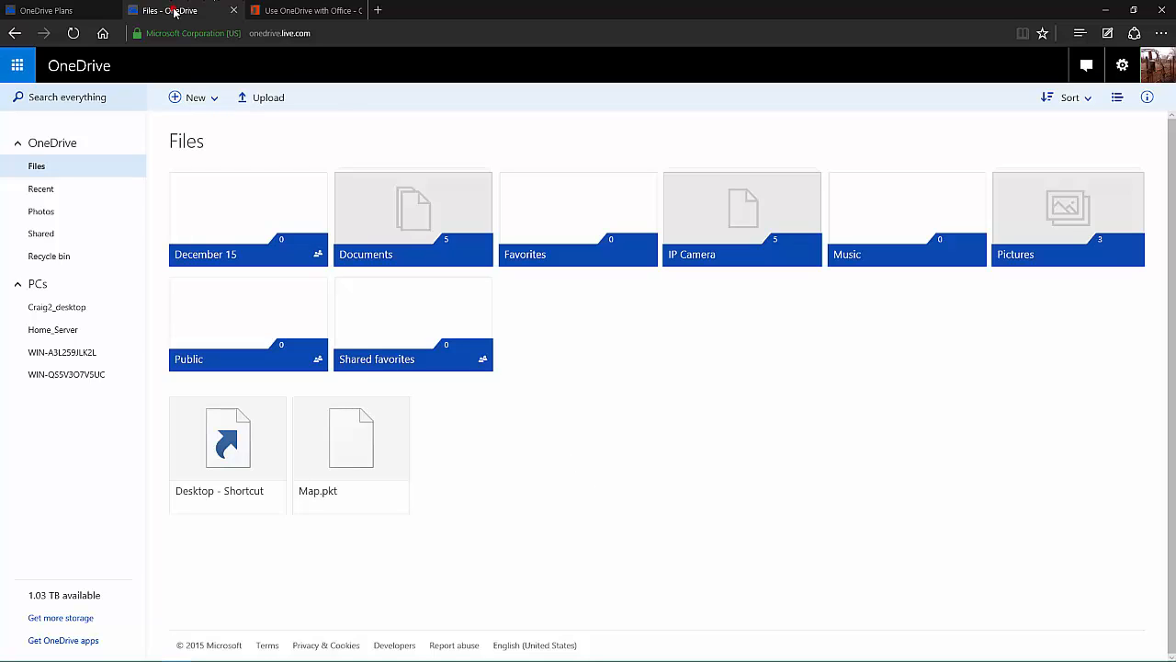
pyautogui.moveTo(173, 10); pyautogui.dragTo(283, 5)
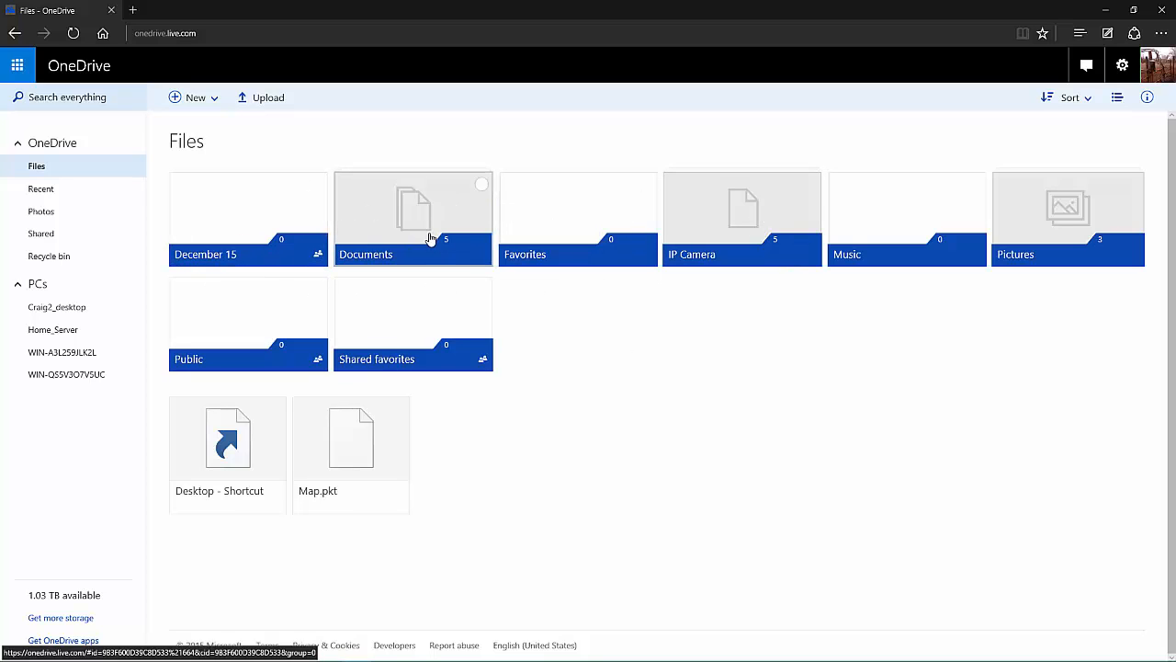
# Step: Browse the IP Camera folder and its Mobile View Software subfolder on OneDrive, and return to Files
pyautogui.click(739, 230)
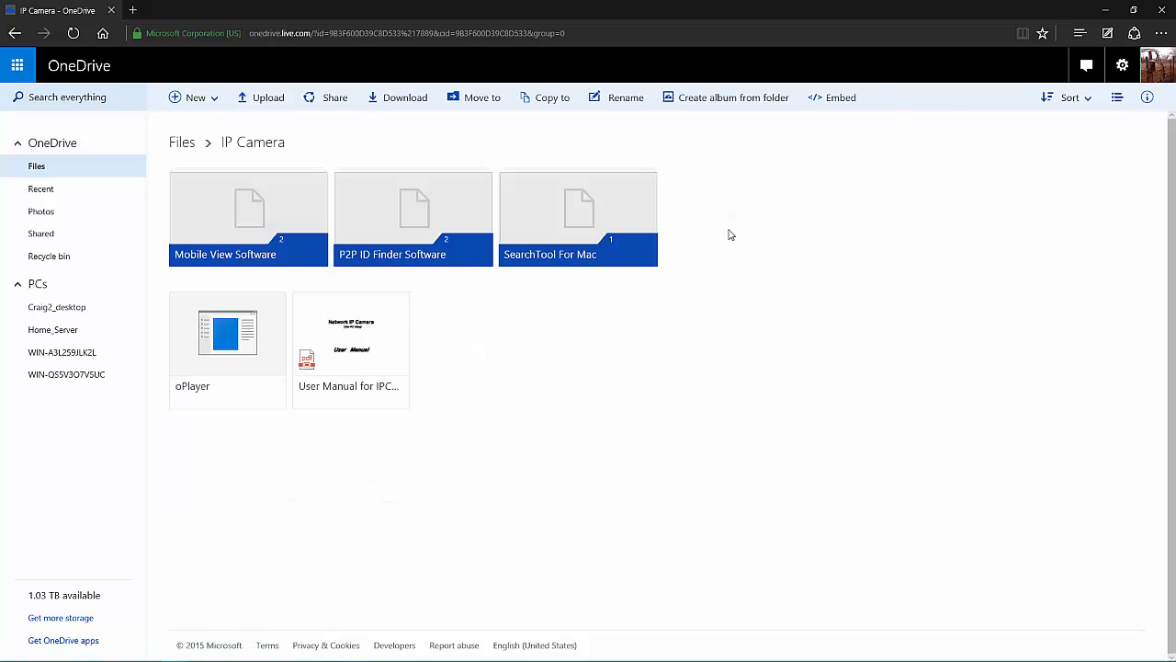
pyautogui.click(230, 229)
pyautogui.hotkey('alt', 'Left')
pyautogui.moveTo(484, 423); pyautogui.dragTo(156, 338)
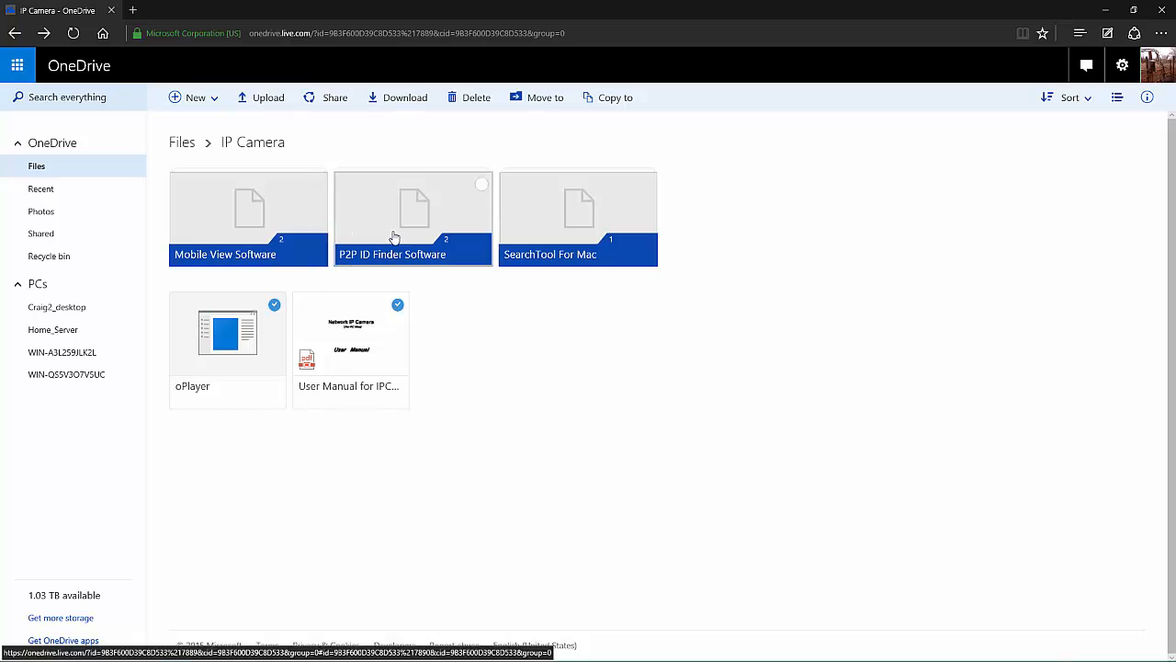
pyautogui.hotkey('alt', 'Left')
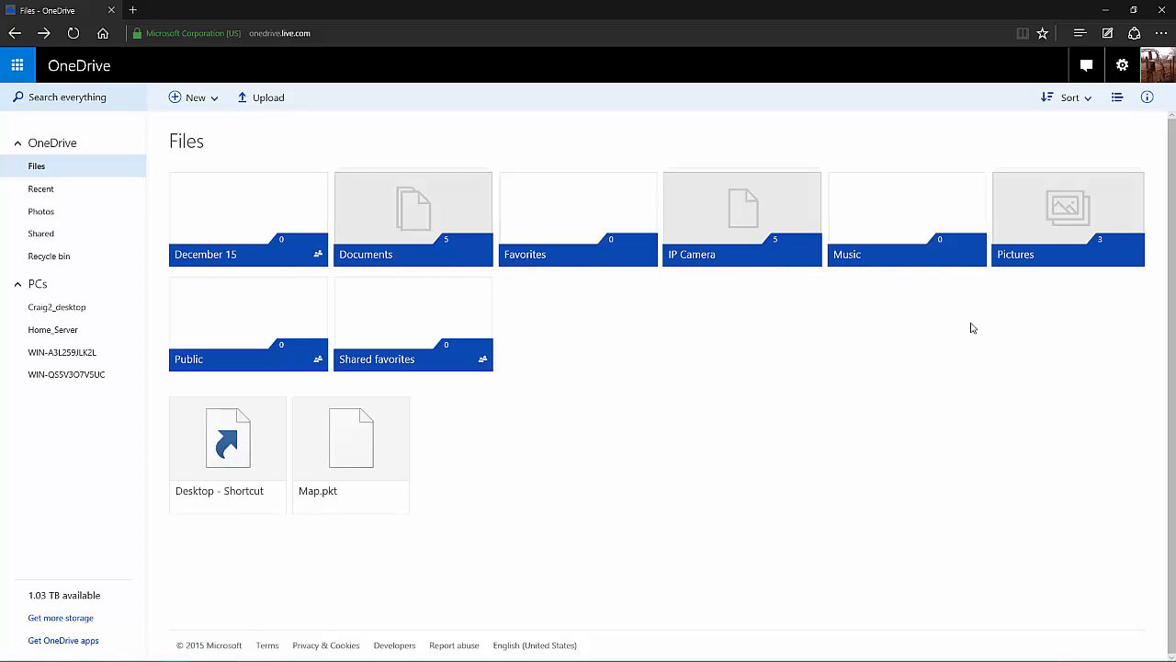
# Step: Look over the sort options for the OneDrive files and switch the Files page to list view
pyautogui.click(1082, 103)
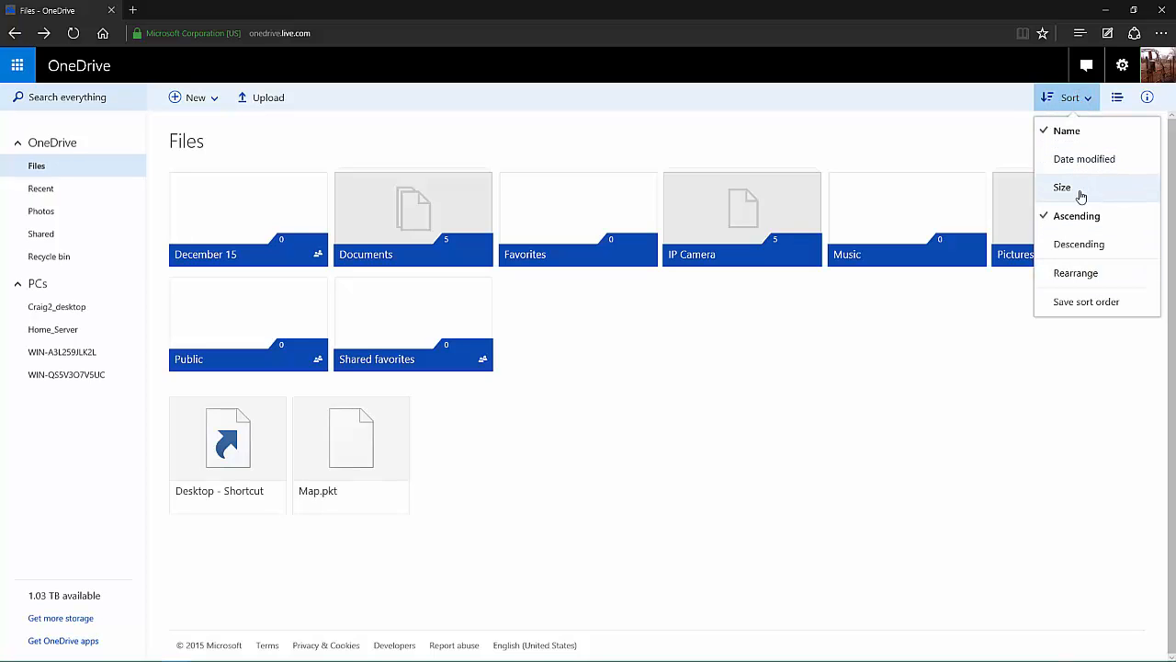
pyautogui.click(904, 117)
pyautogui.click(1117, 100)
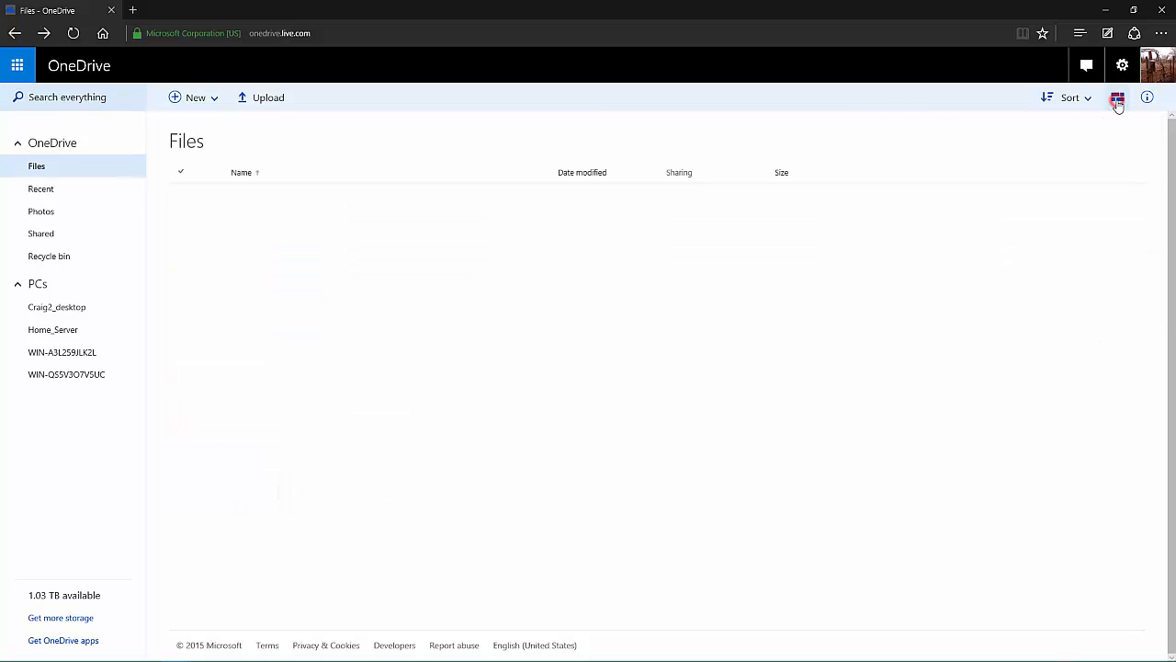
# Step: Compare the thumbnail and list views of the Files page, leaving it in thumbnail view
pyautogui.click(1118, 103)
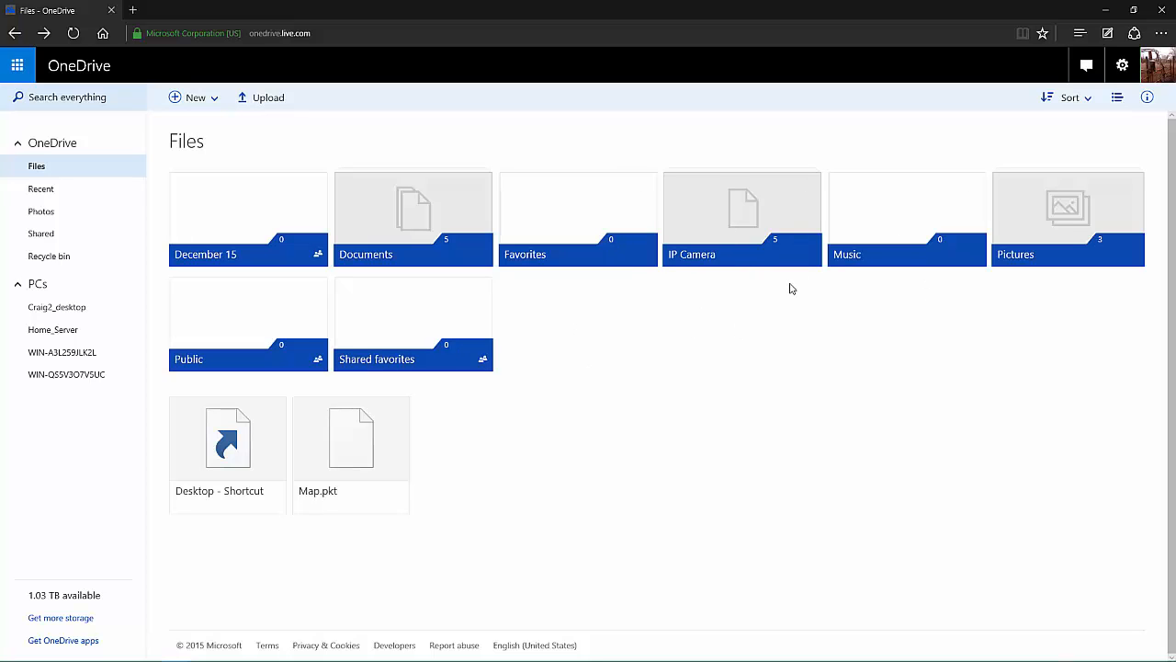
pyautogui.click(1116, 99)
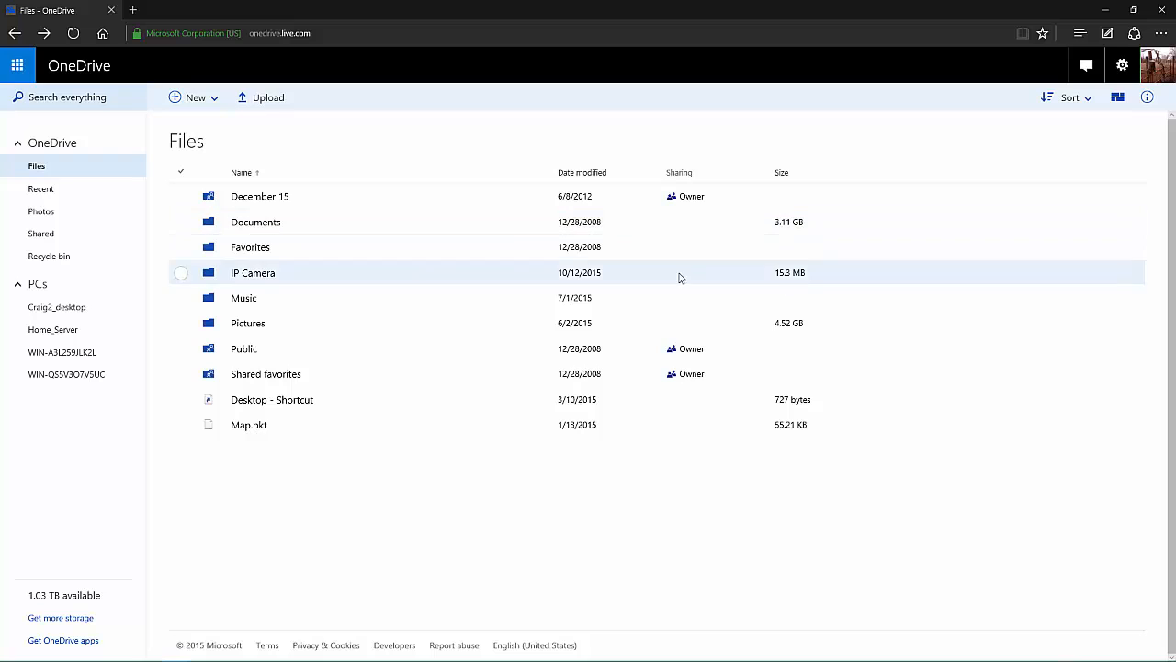
pyautogui.click(1115, 96)
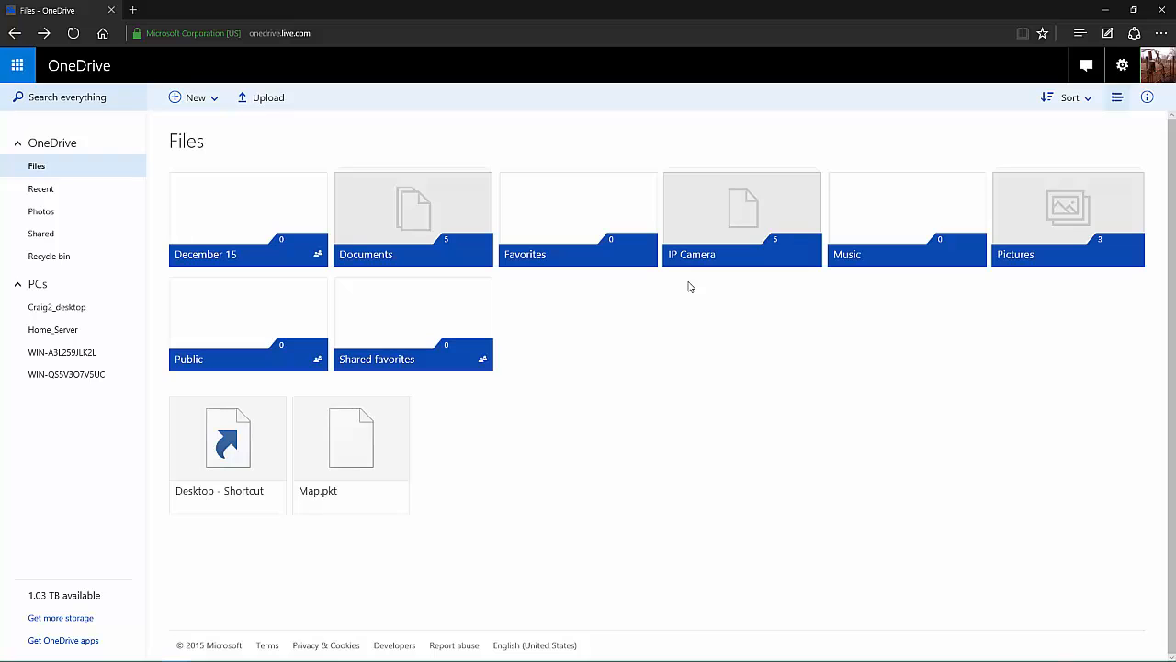
# Step: Open the IP Camera folder, compare its list and thumbnail views, and return to Files
pyautogui.click(727, 235)
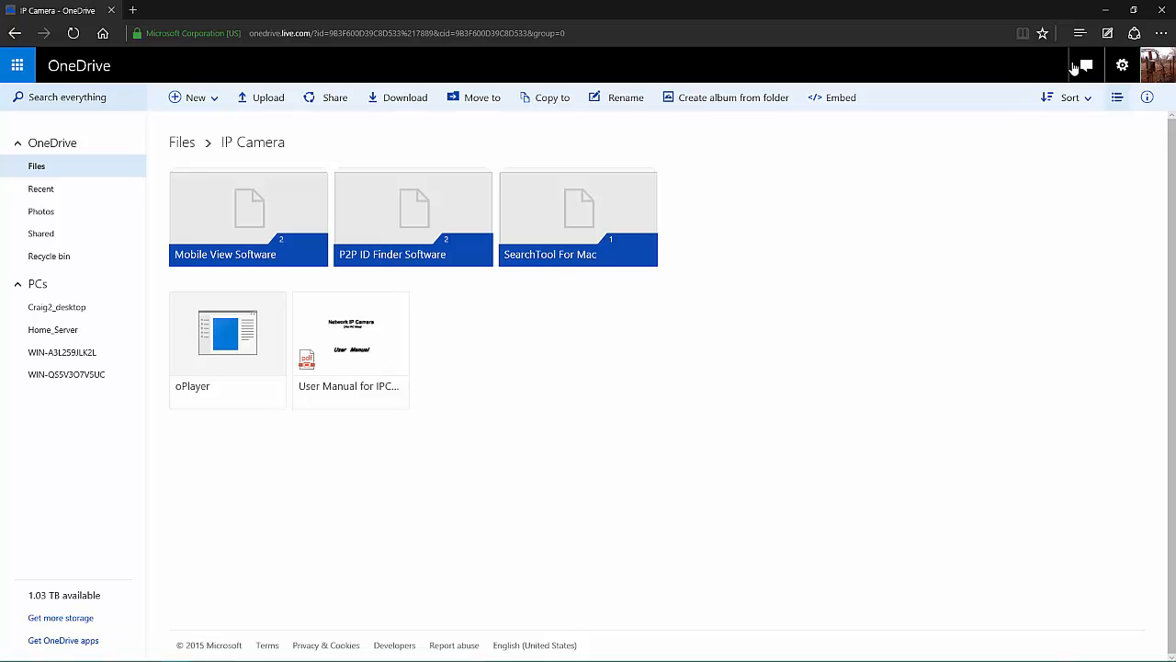
pyautogui.click(1117, 97)
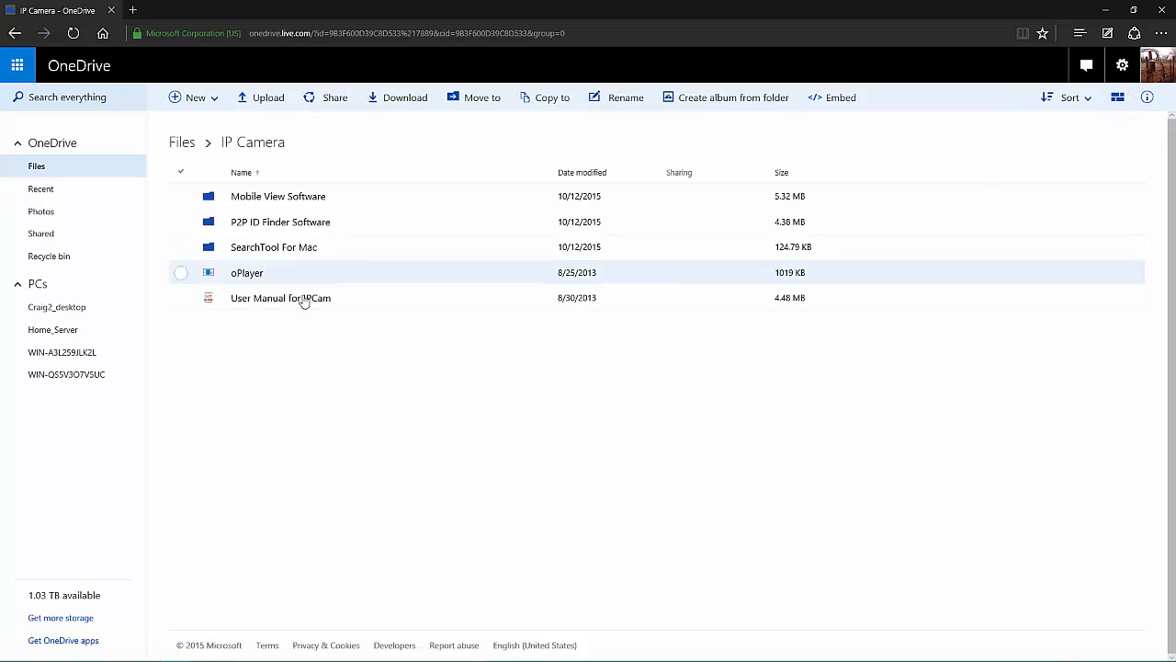
pyautogui.click(1118, 97)
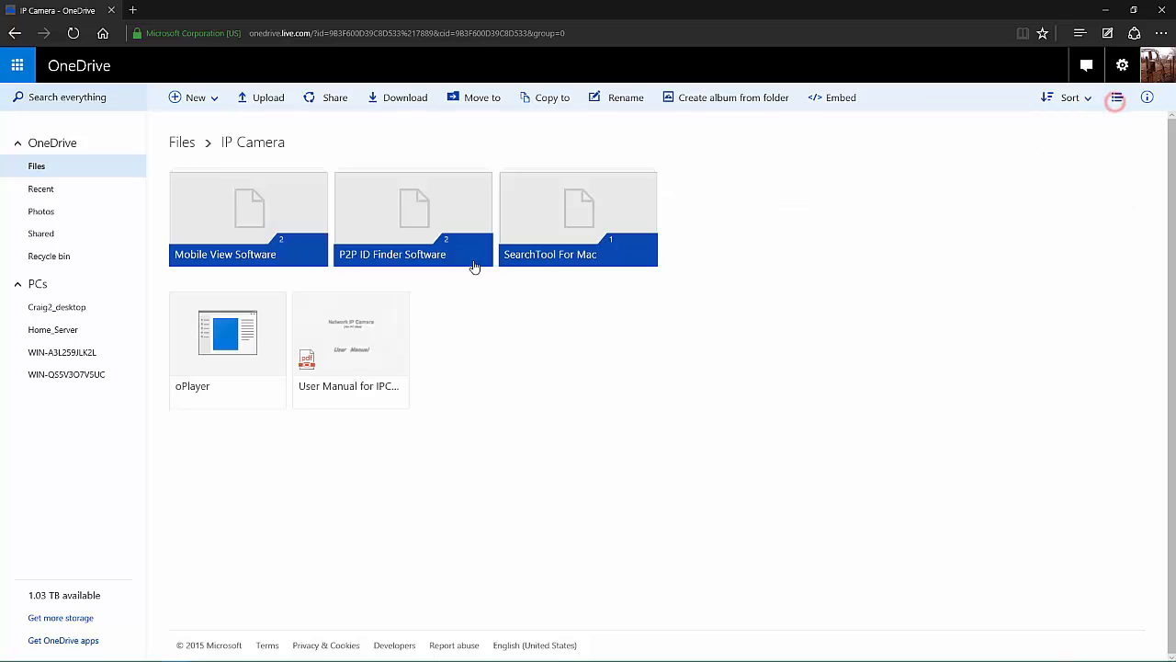
pyautogui.click(176, 145)
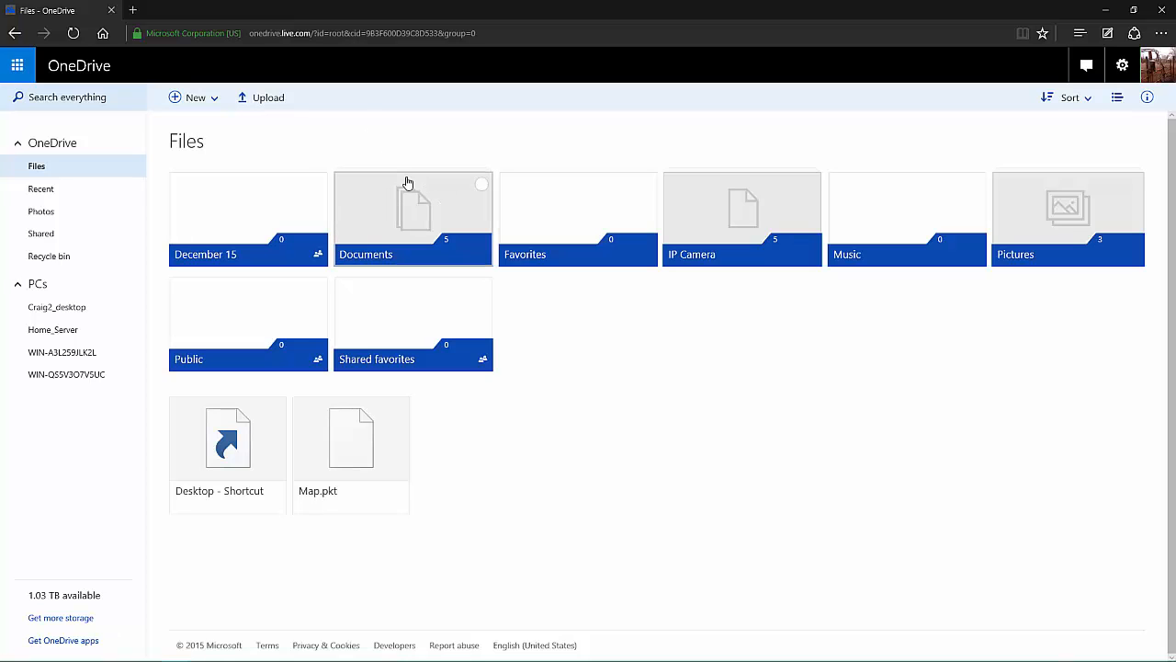
# Step: Browse the Documents folder and the IP Camera folder's Mobile View Software subfolders, including Android, and return to Files
pyautogui.click(389, 208)
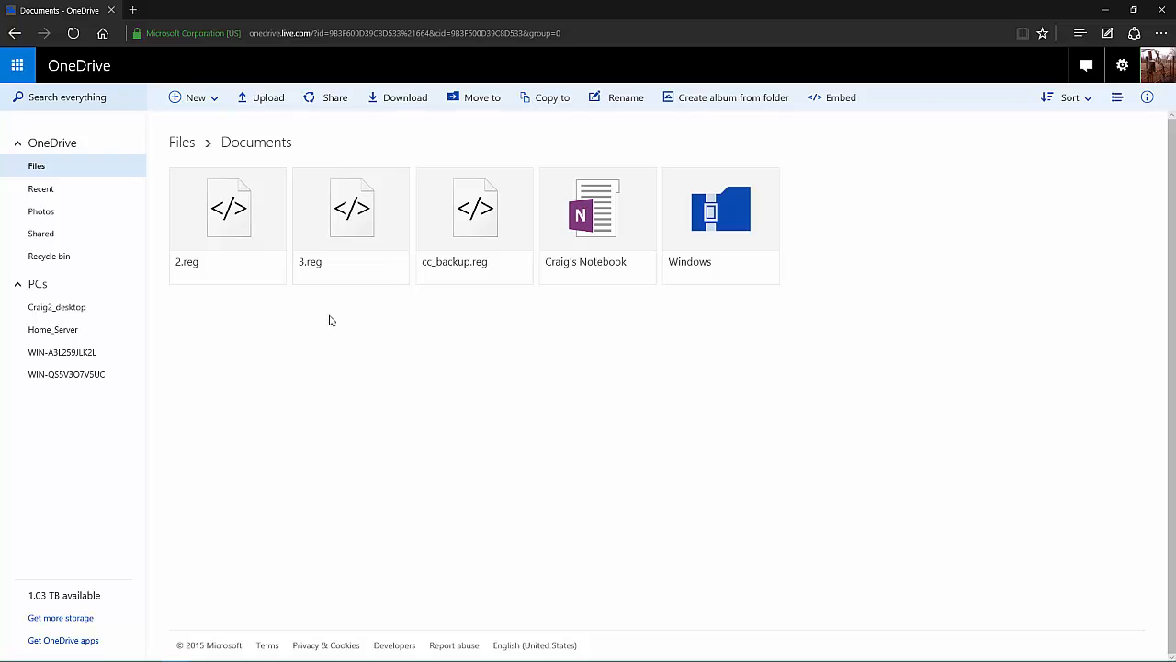
pyautogui.click(189, 144)
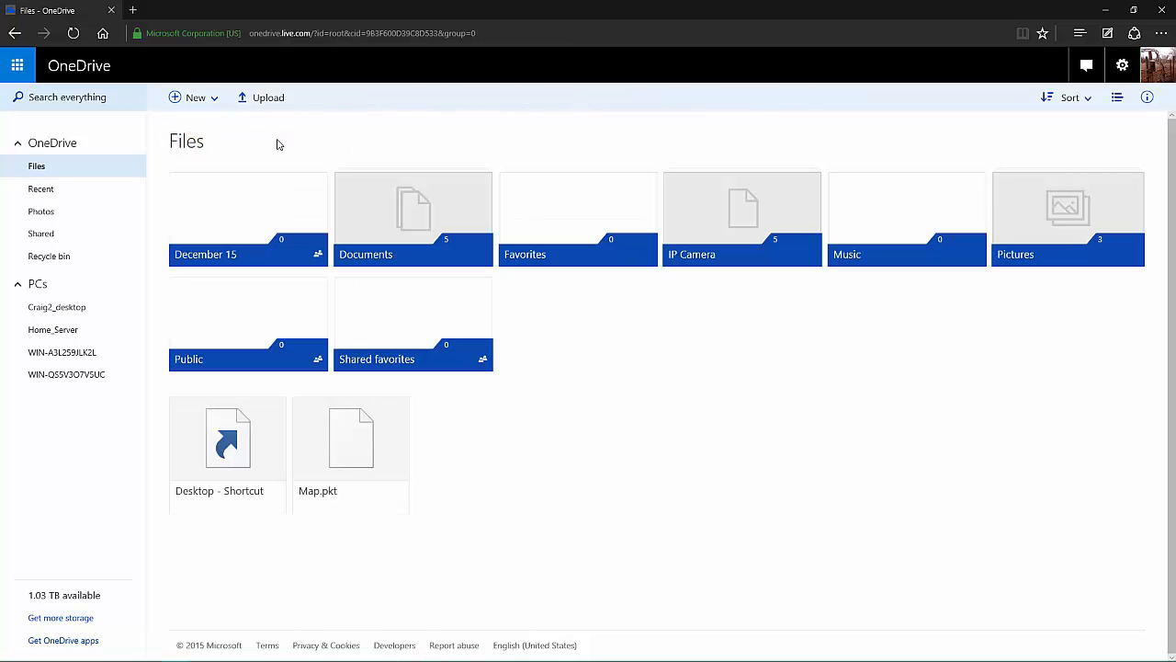
pyautogui.click(752, 210)
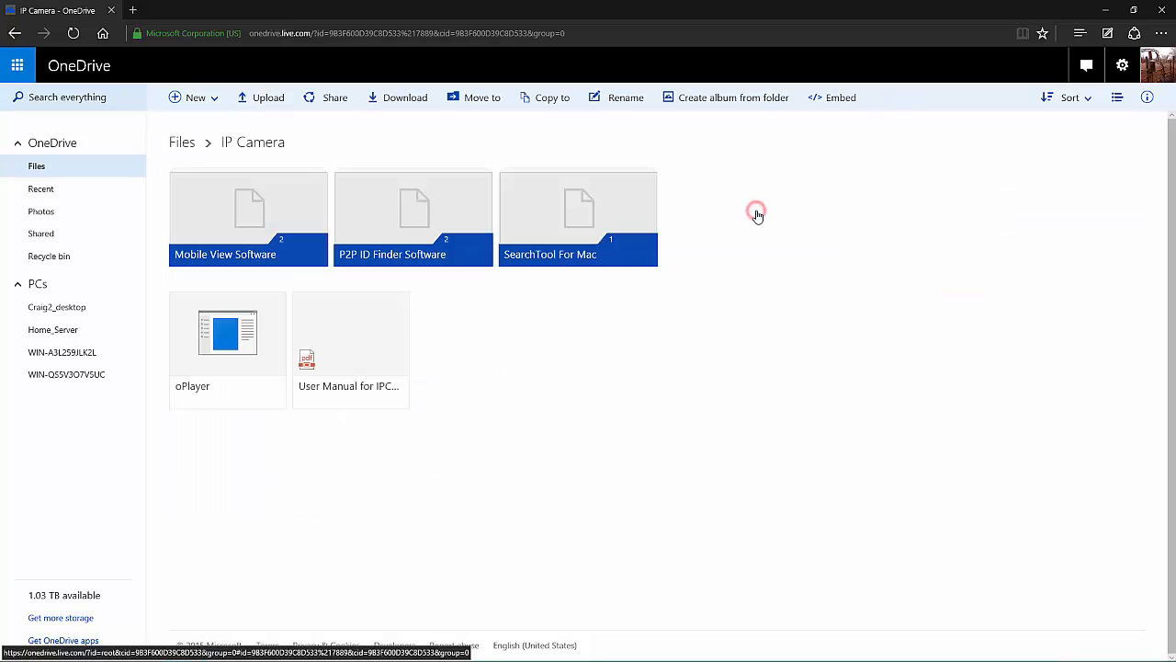
pyautogui.click(253, 232)
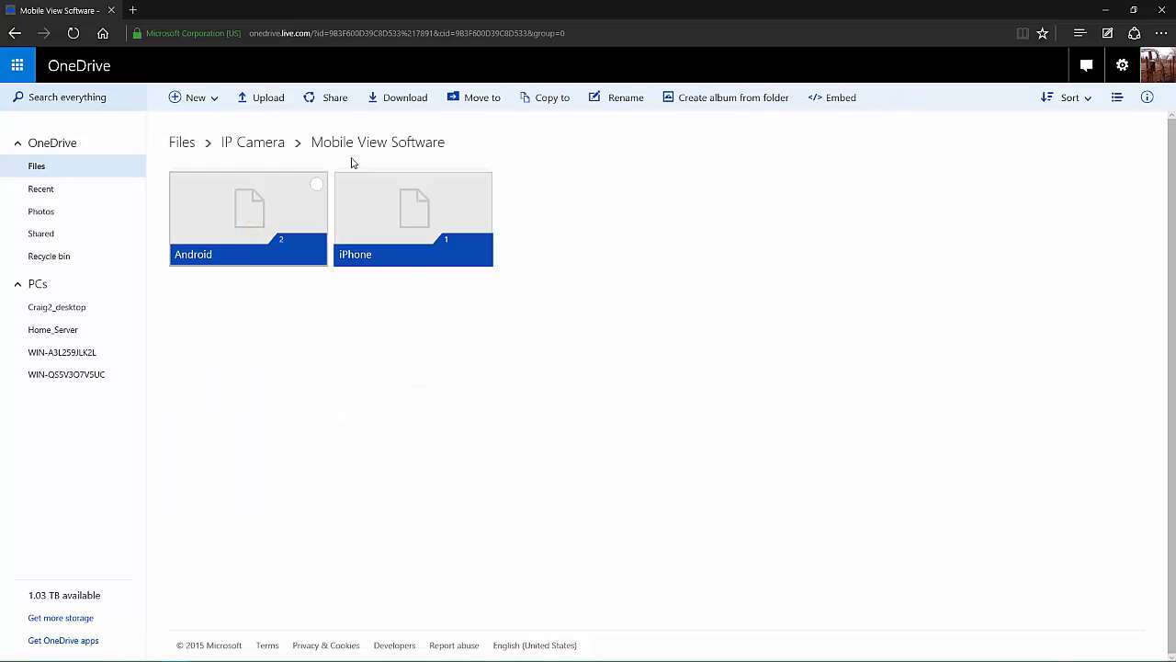
pyautogui.click(232, 232)
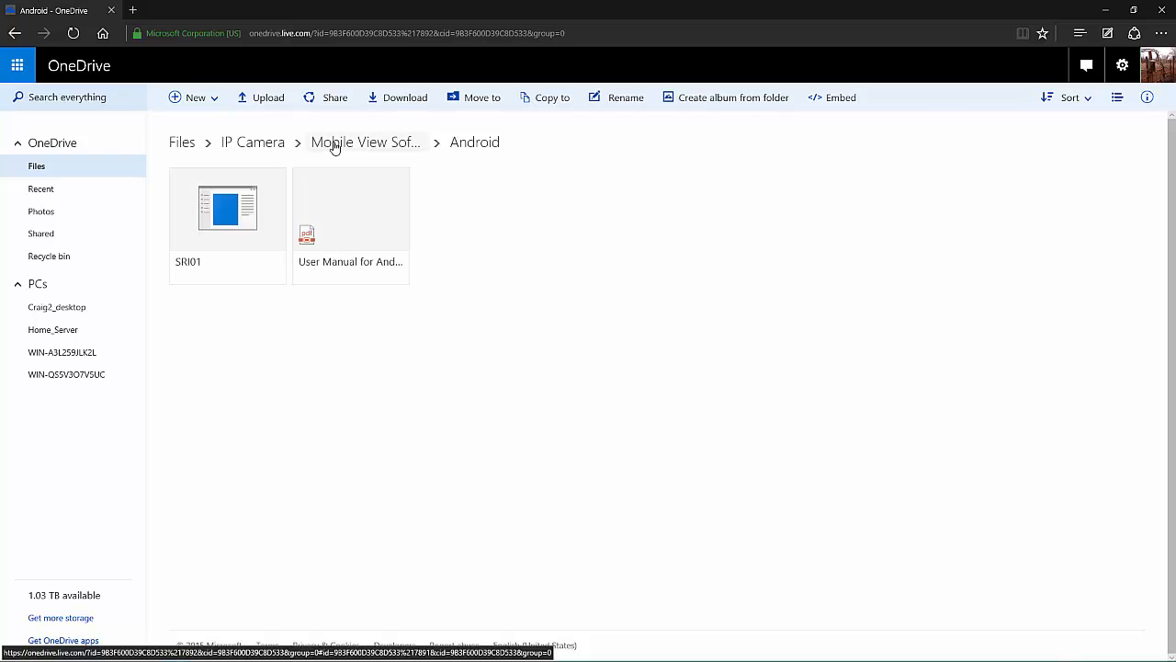
pyautogui.click(241, 147)
pyautogui.click(276, 214)
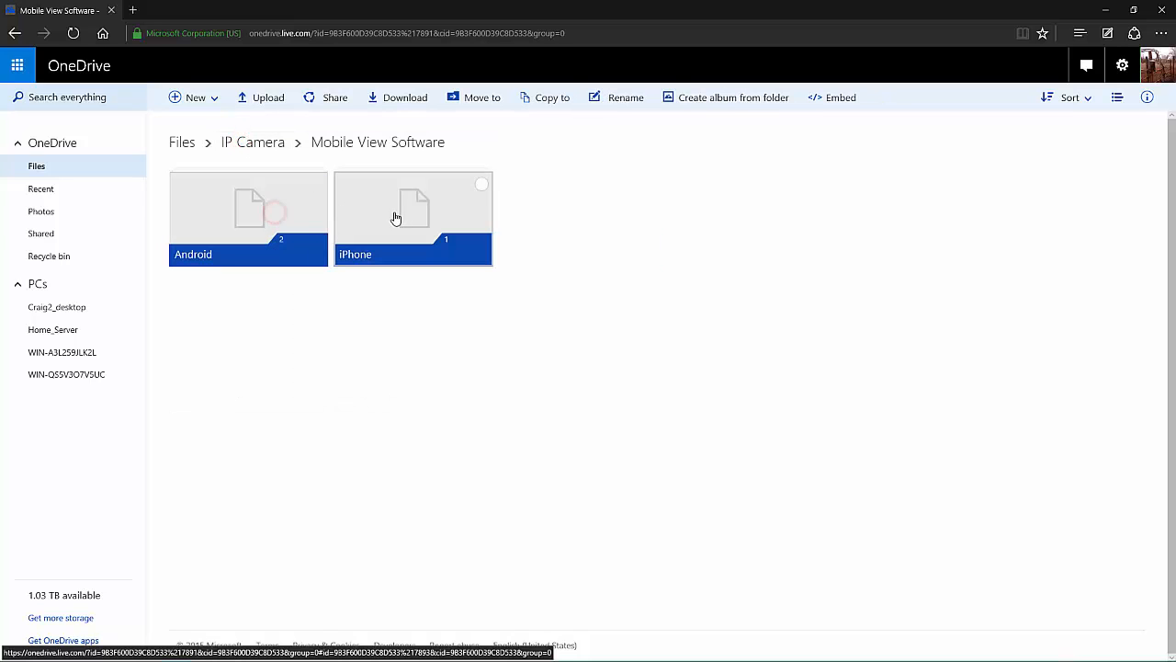
pyautogui.click(384, 142)
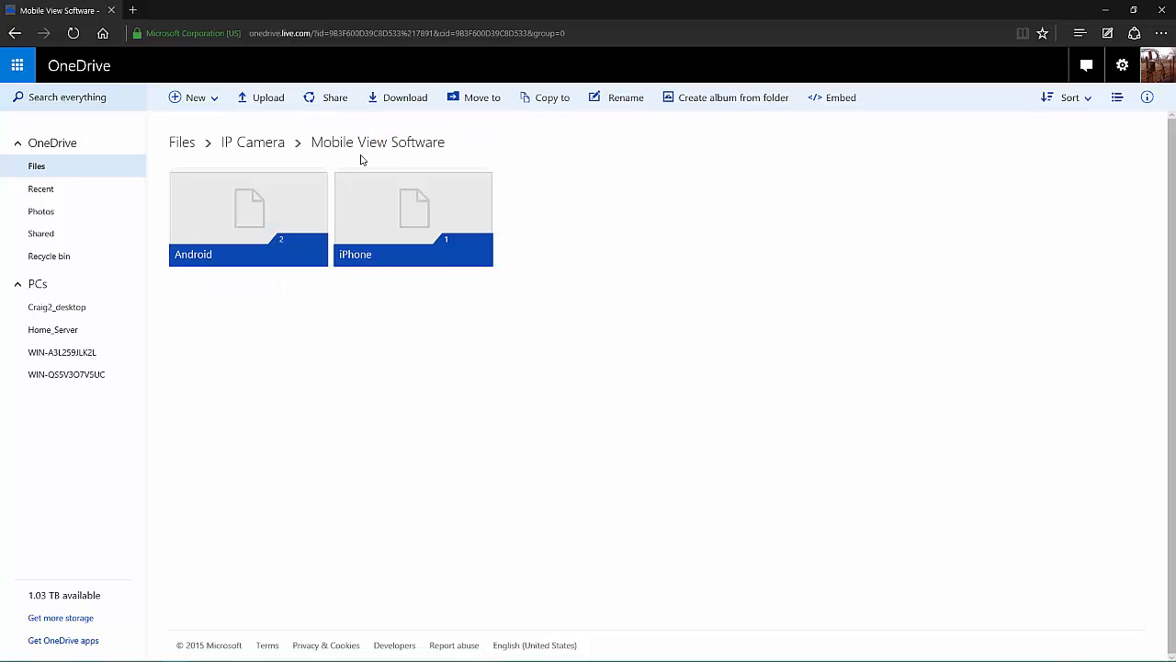
pyautogui.click(185, 144)
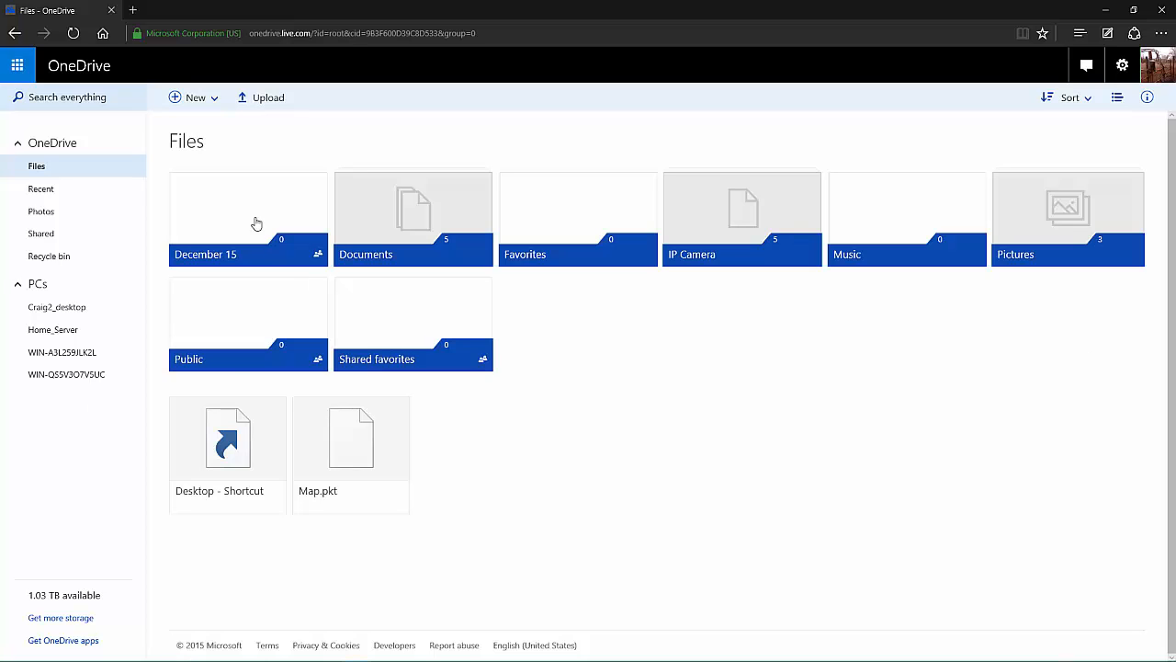
# Step: Select the Desktop - Shortcut file to examine the commands offered for it and the New options, and deselect it
pyautogui.click(96, 108)
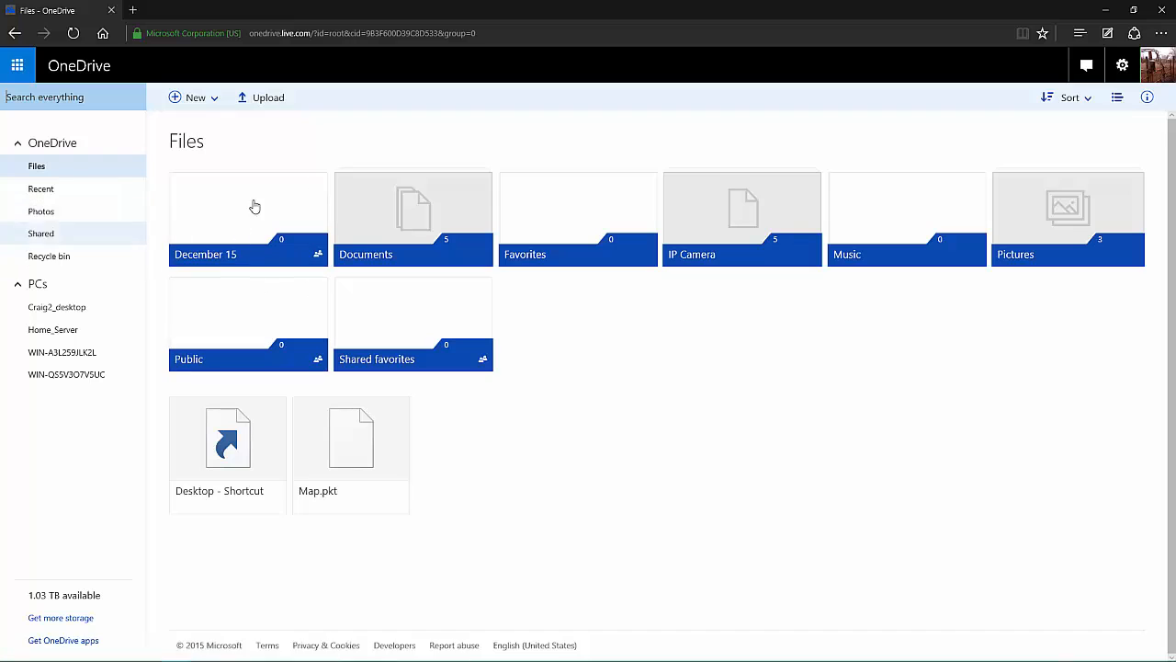
pyautogui.click(276, 412)
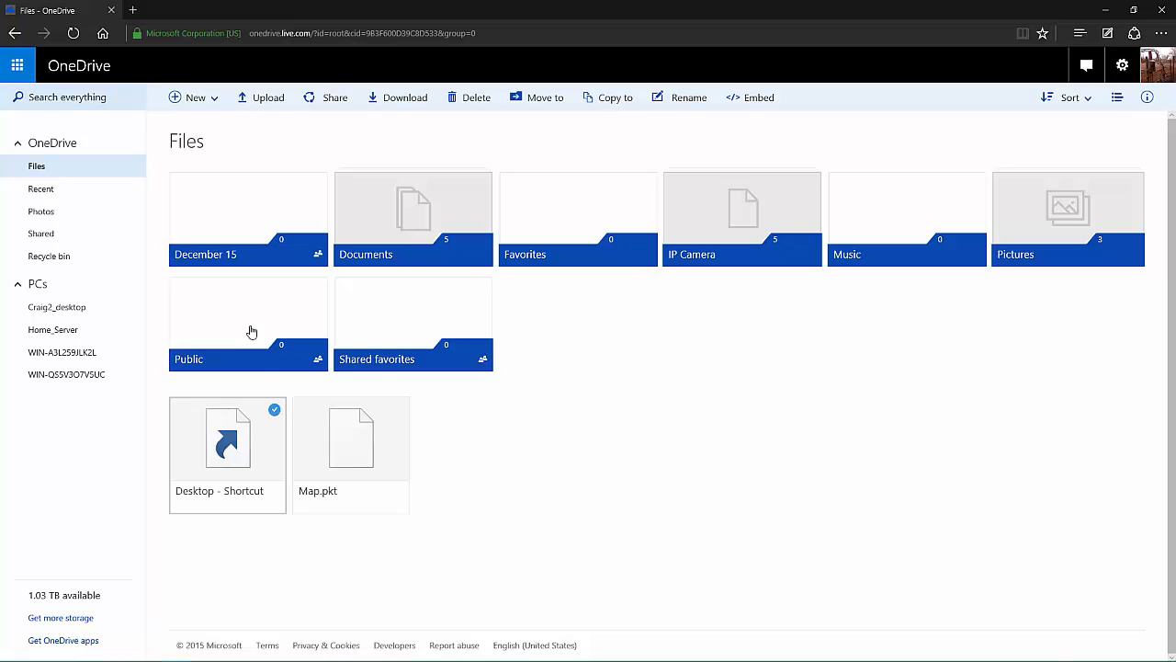
pyautogui.click(276, 411)
pyautogui.click(276, 412)
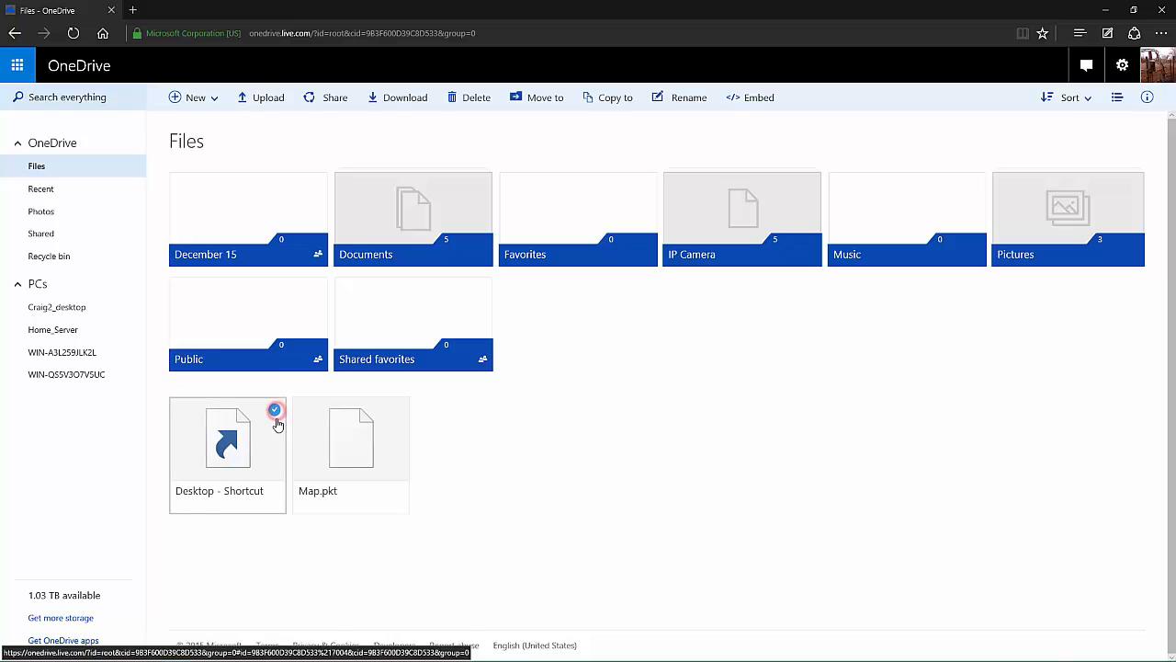
pyautogui.click(217, 99)
pyautogui.click(217, 99)
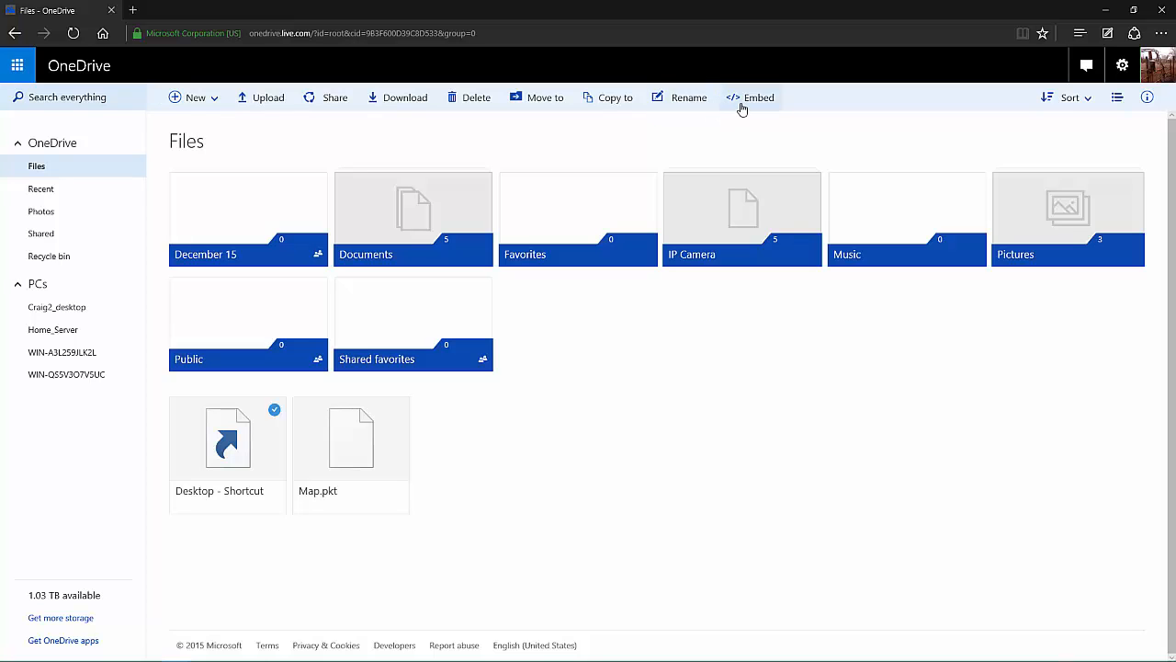
pyautogui.click(273, 414)
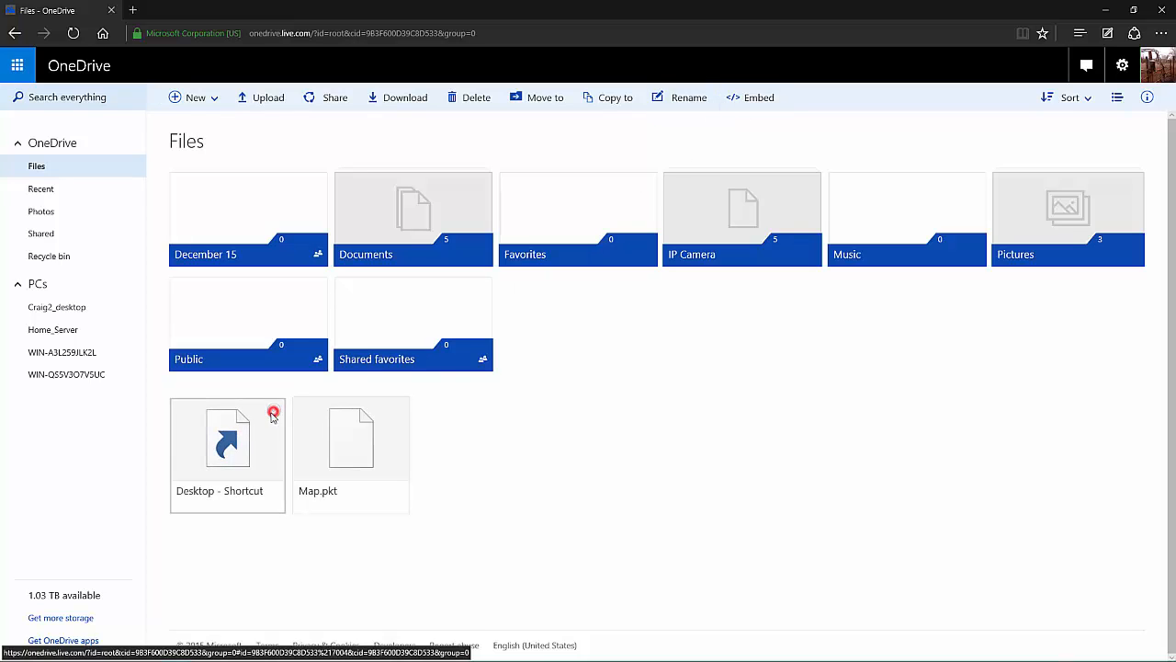
# Step: Review the context options of the Desktop - Shortcut file and view its Embed dialog without generating code
pyautogui.rightClick(229, 451)
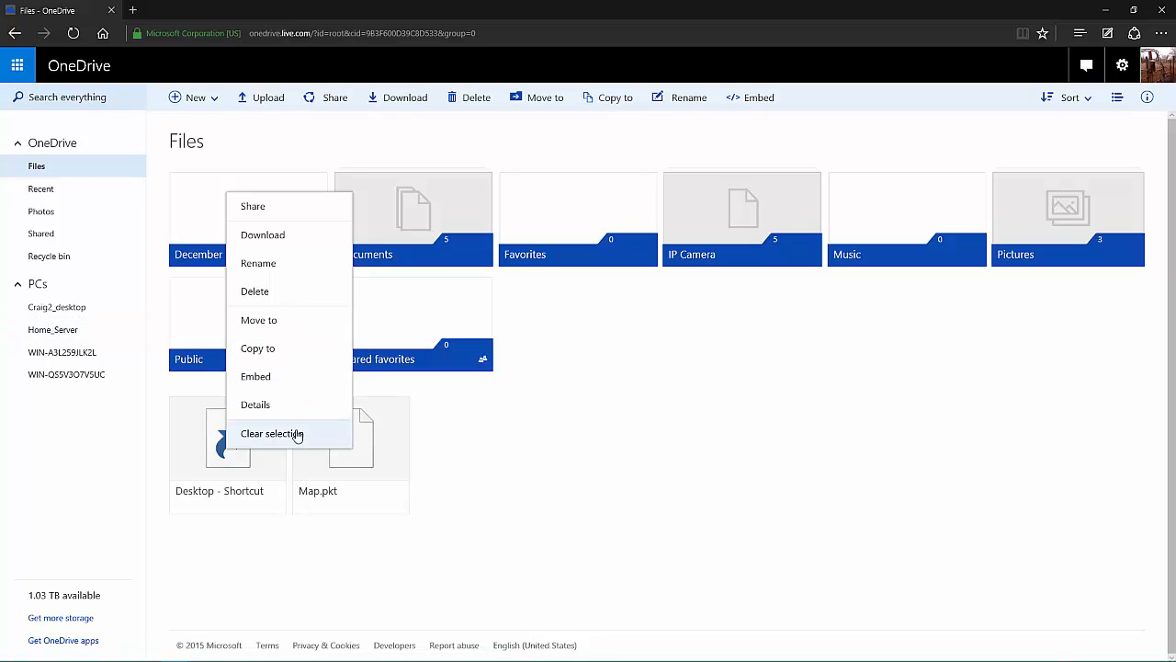
pyautogui.click(620, 439)
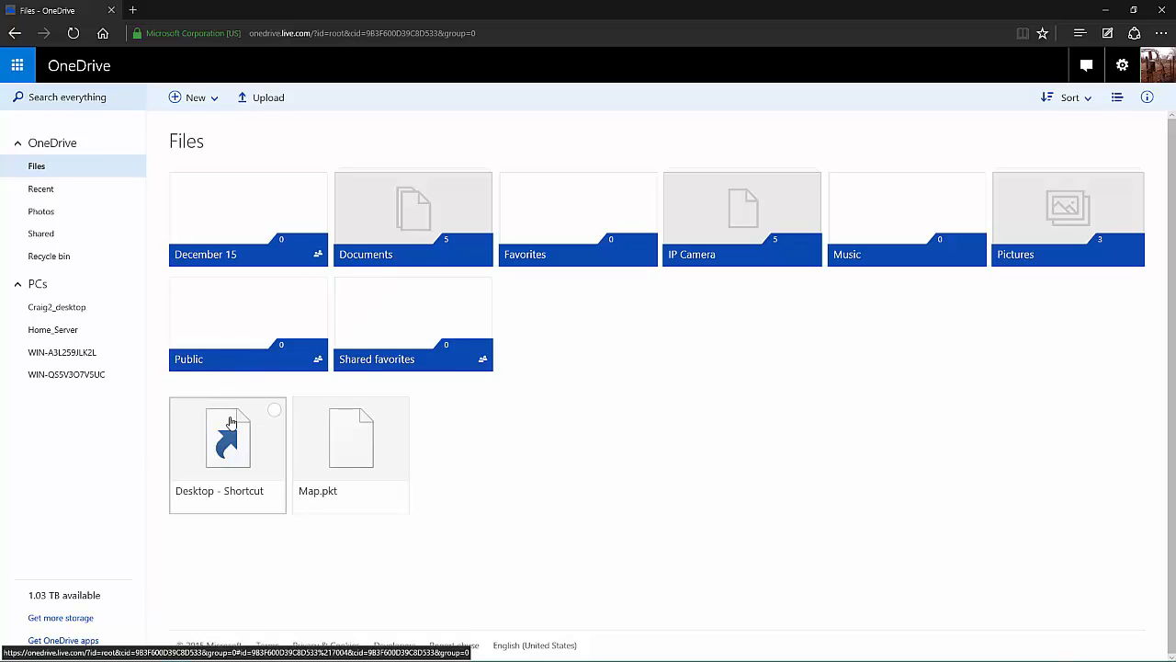
pyautogui.rightClick(199, 471)
pyautogui.click(239, 400)
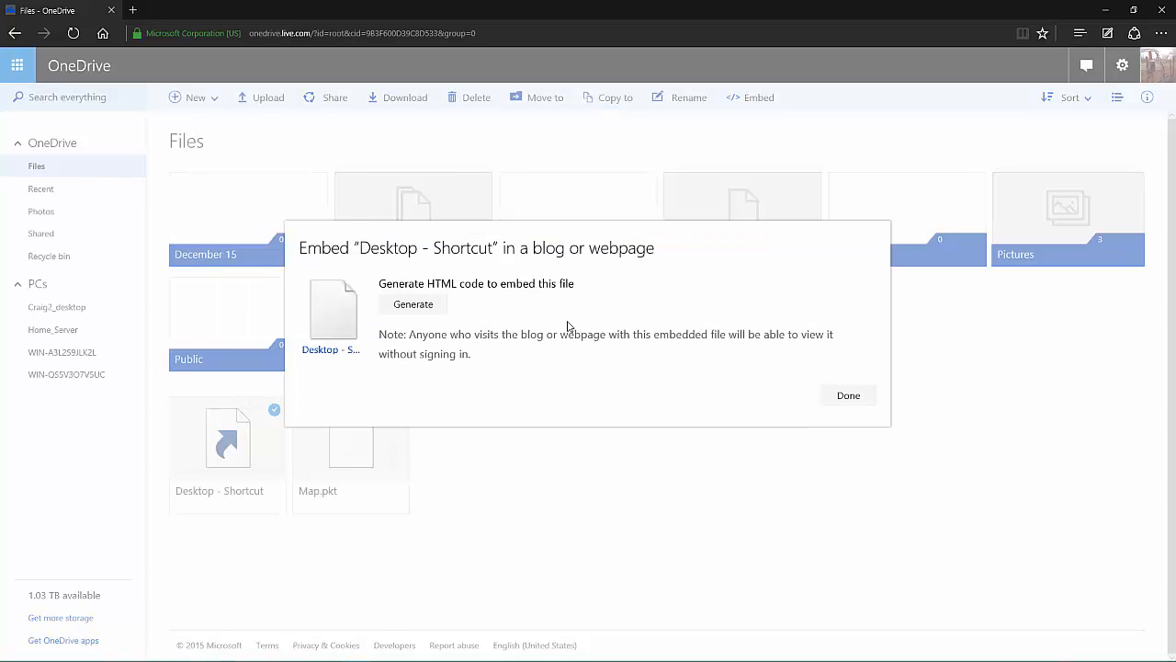
pyautogui.click(846, 395)
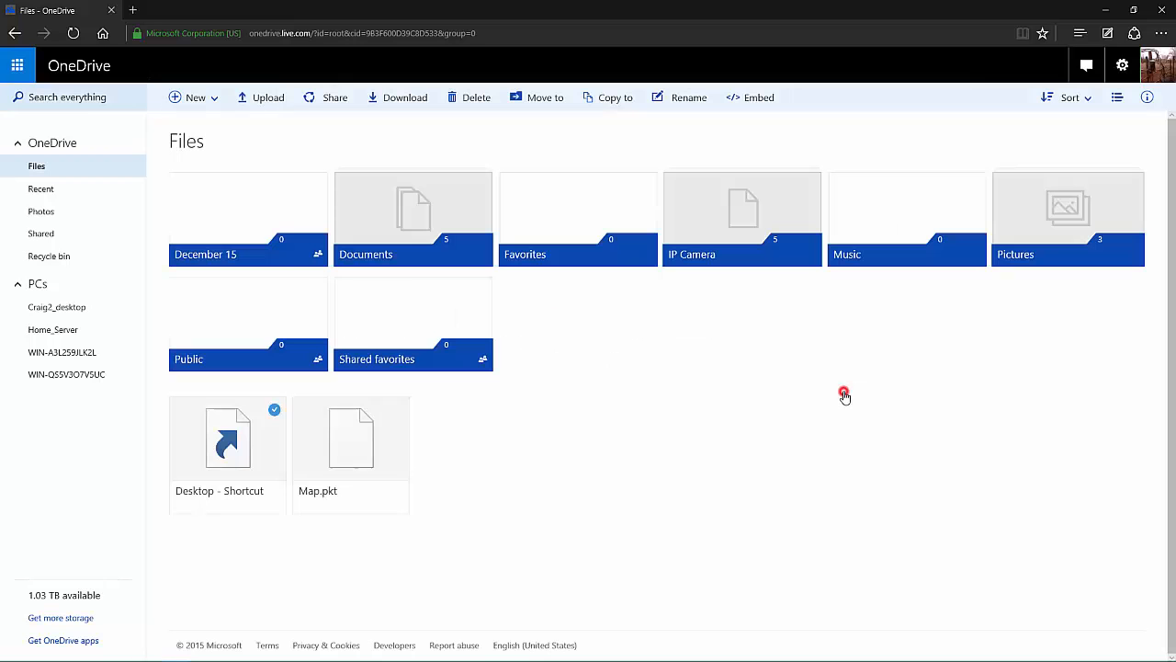
# Step: Generate HTML embed code for the Map.pkt file, close the Embed dialog and clear the selection
pyautogui.rightClick(373, 451)
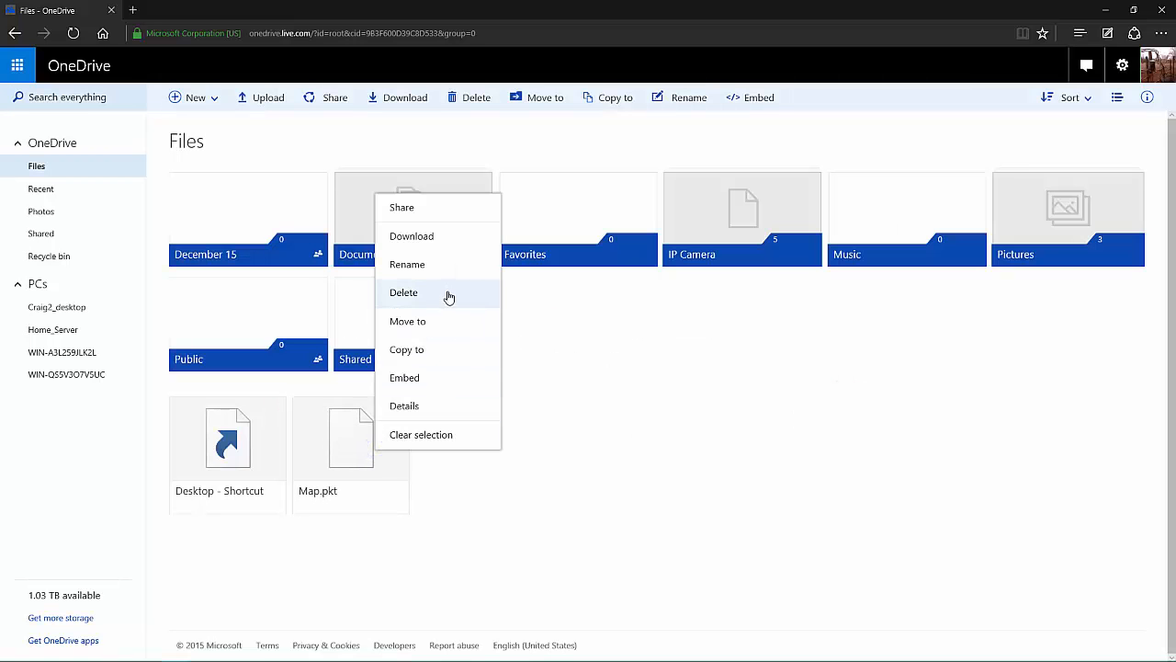
pyautogui.click(428, 381)
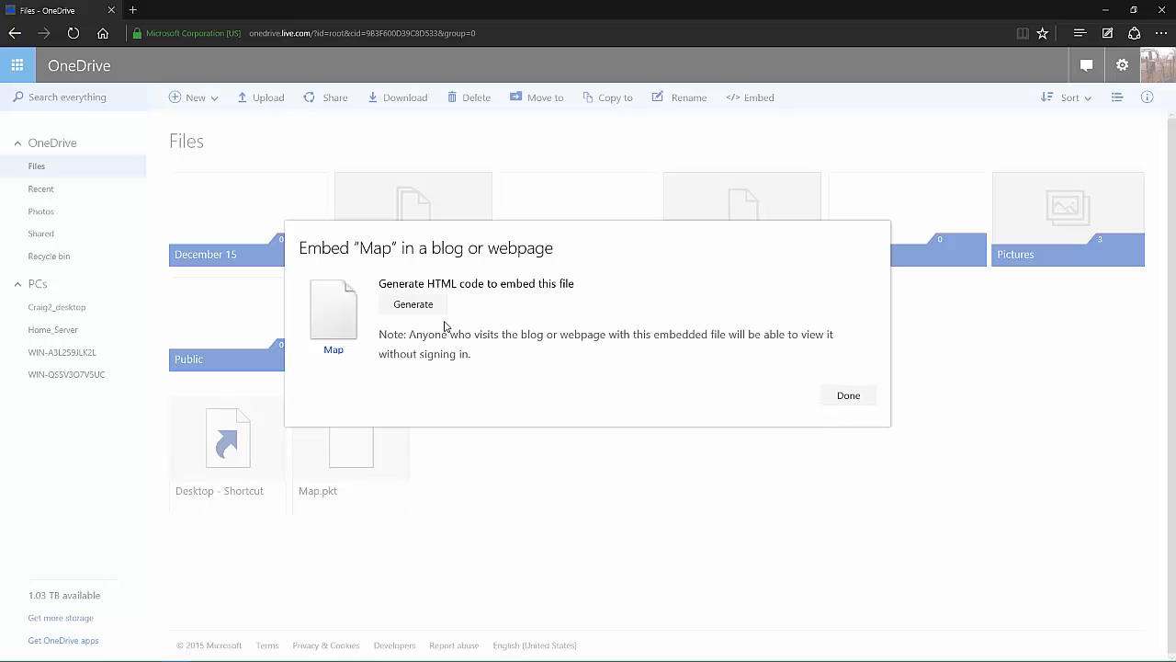
pyautogui.click(426, 307)
pyautogui.click(848, 395)
pyautogui.click(774, 451)
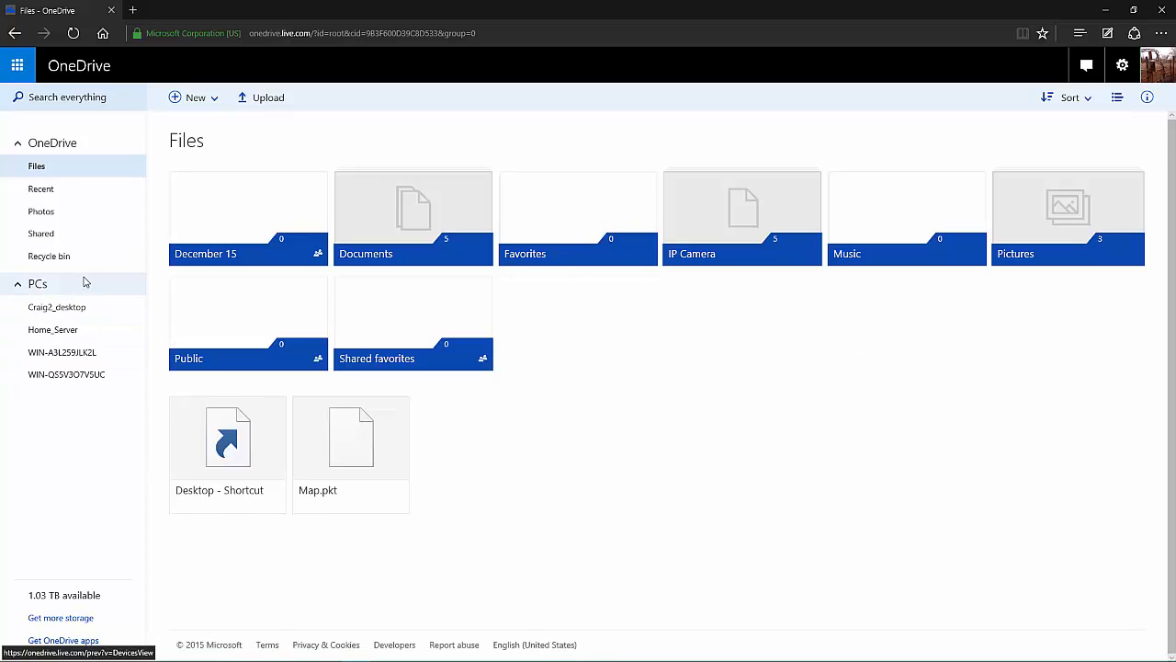
# Step: Open the WIN-A3L259JLK2L PC page and check the file-fetching option in the OneDrive desktop settings
pyautogui.click(63, 352)
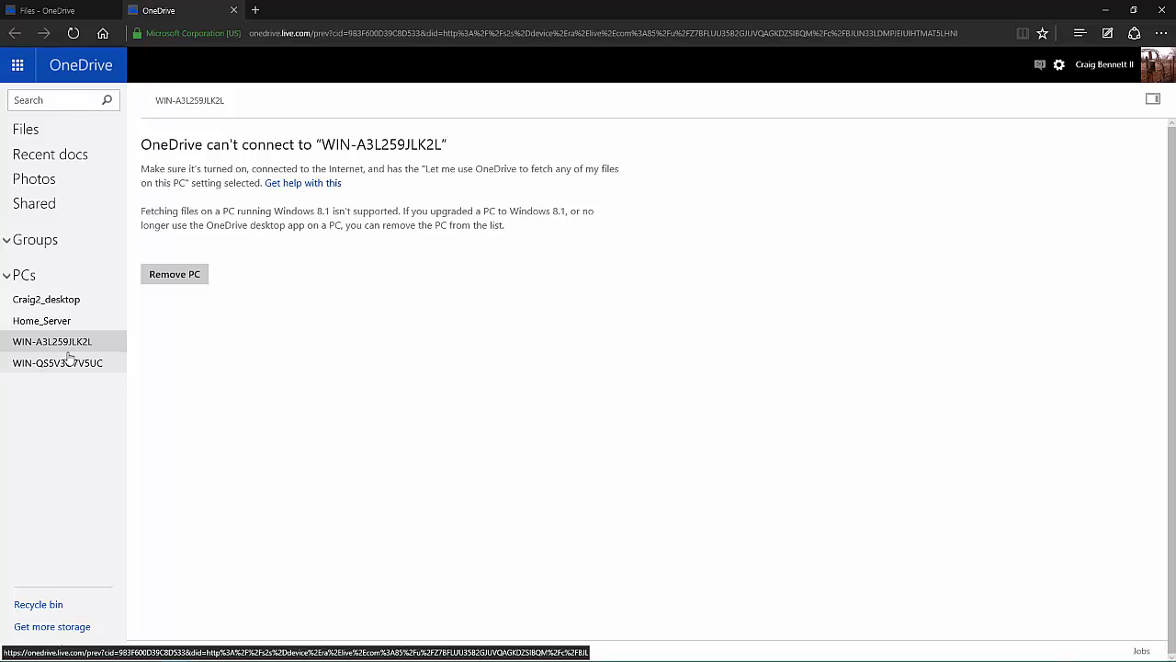
pyautogui.moveTo(781, 643)
pyautogui.click(1021, 650)
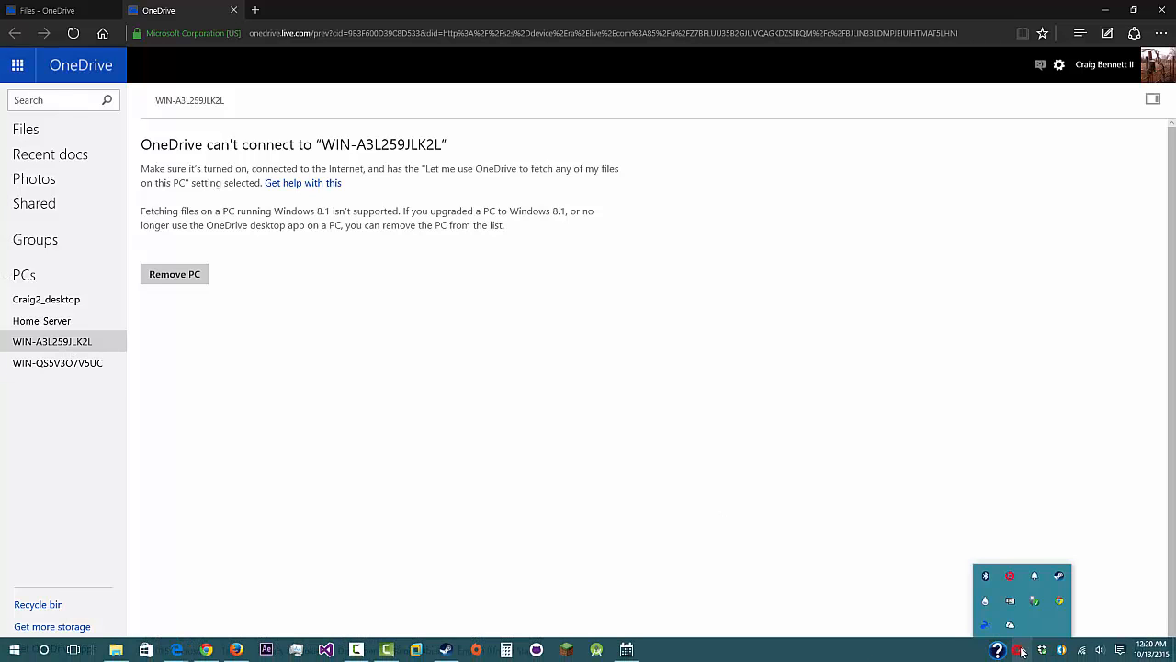
pyautogui.rightClick(1010, 625)
pyautogui.click(1044, 585)
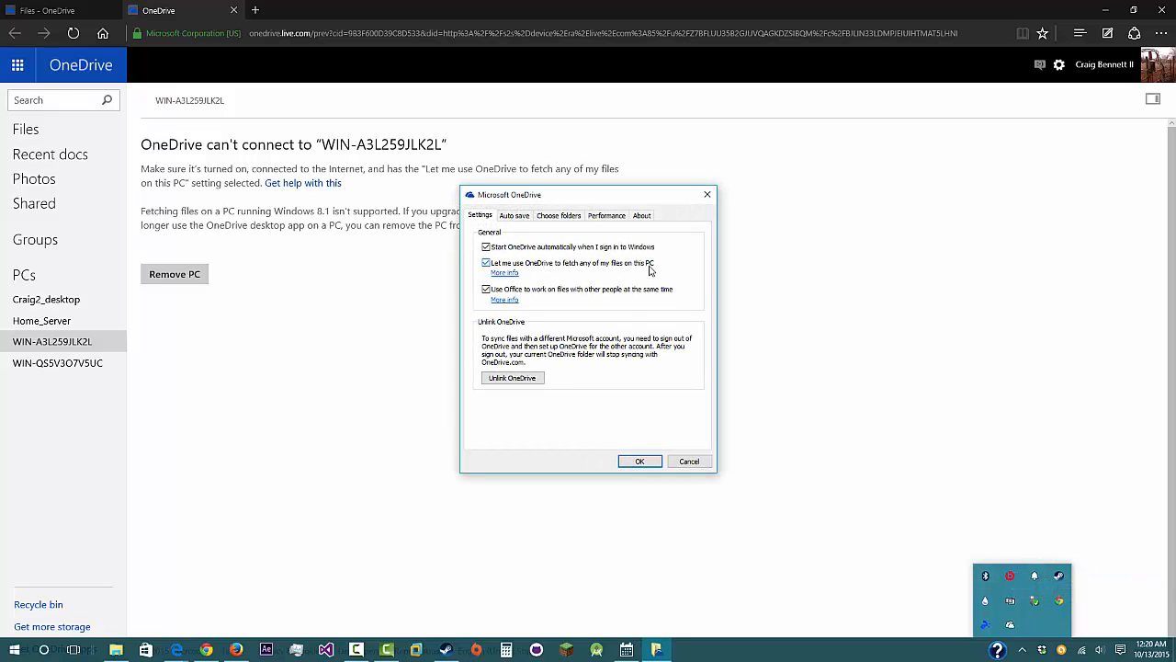
pyautogui.click(707, 195)
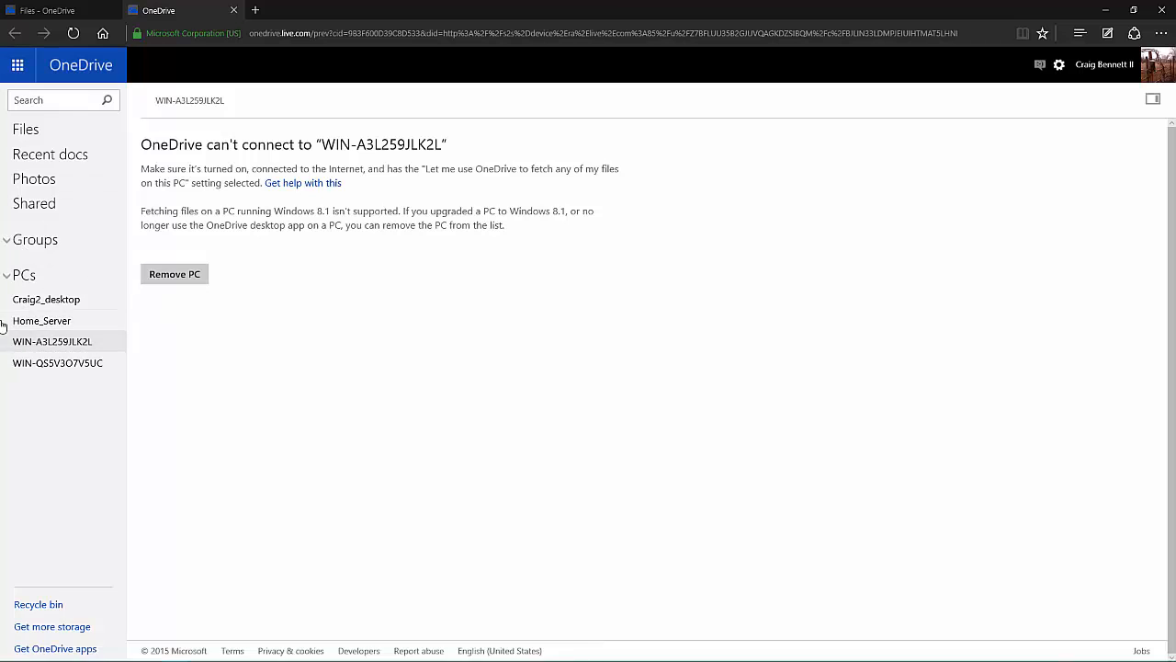
# Step: Remove the PC WIN-A3L259JLK2L from the OneDrive list of PCs
pyautogui.moveTo(861, 646)
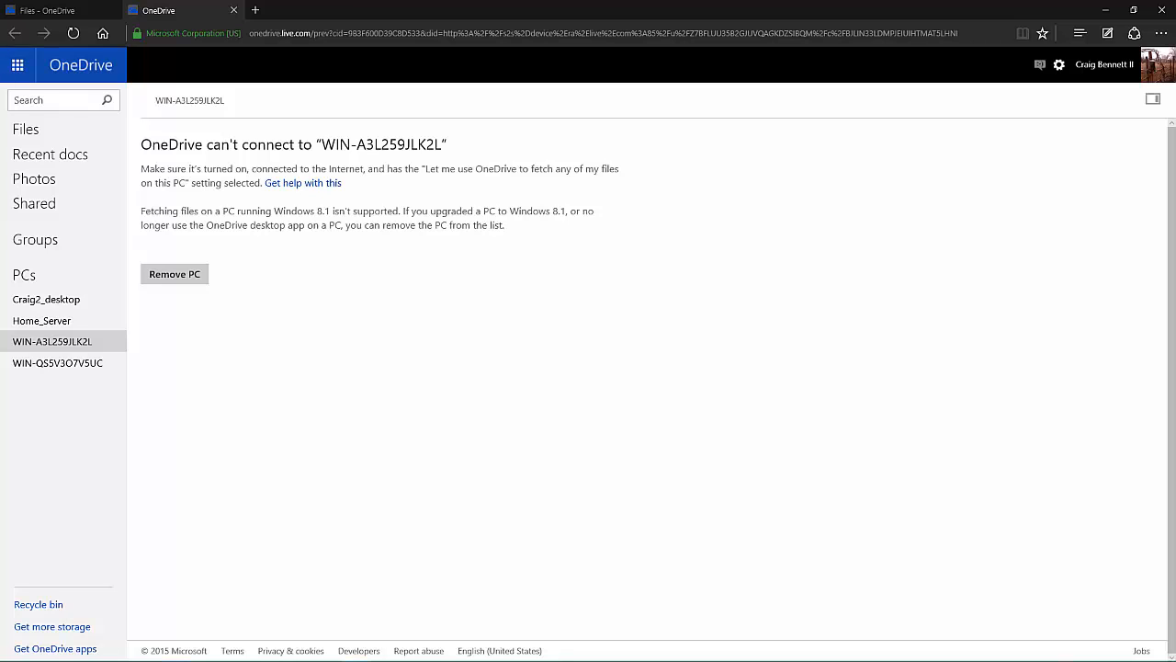
pyautogui.click(279, 461)
pyautogui.click(175, 274)
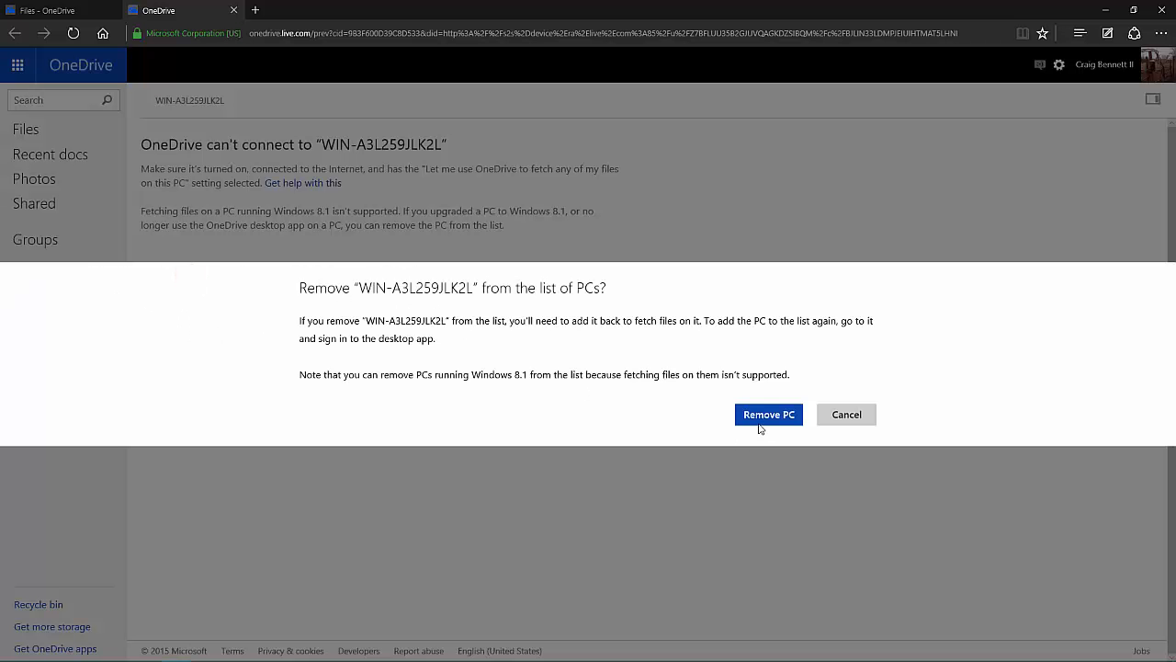
pyautogui.click(760, 426)
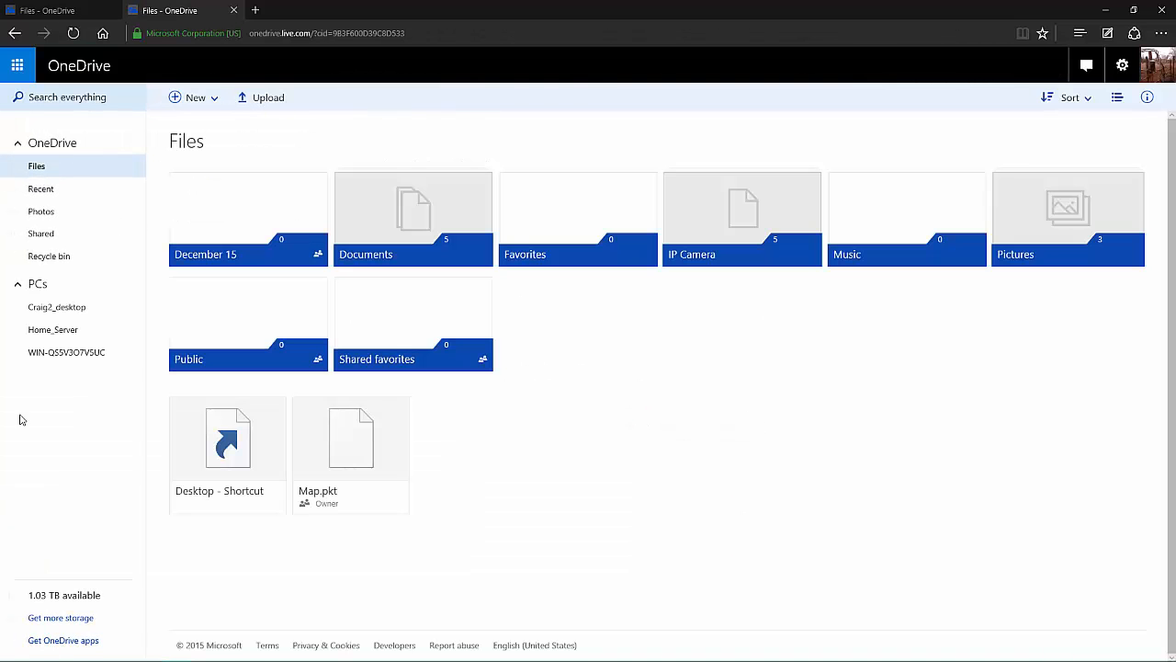
# Step: Remove the PC WIN-QS5V3O7V5UC from the OneDrive list and close the extra OneDrive tabs
pyautogui.click(57, 351)
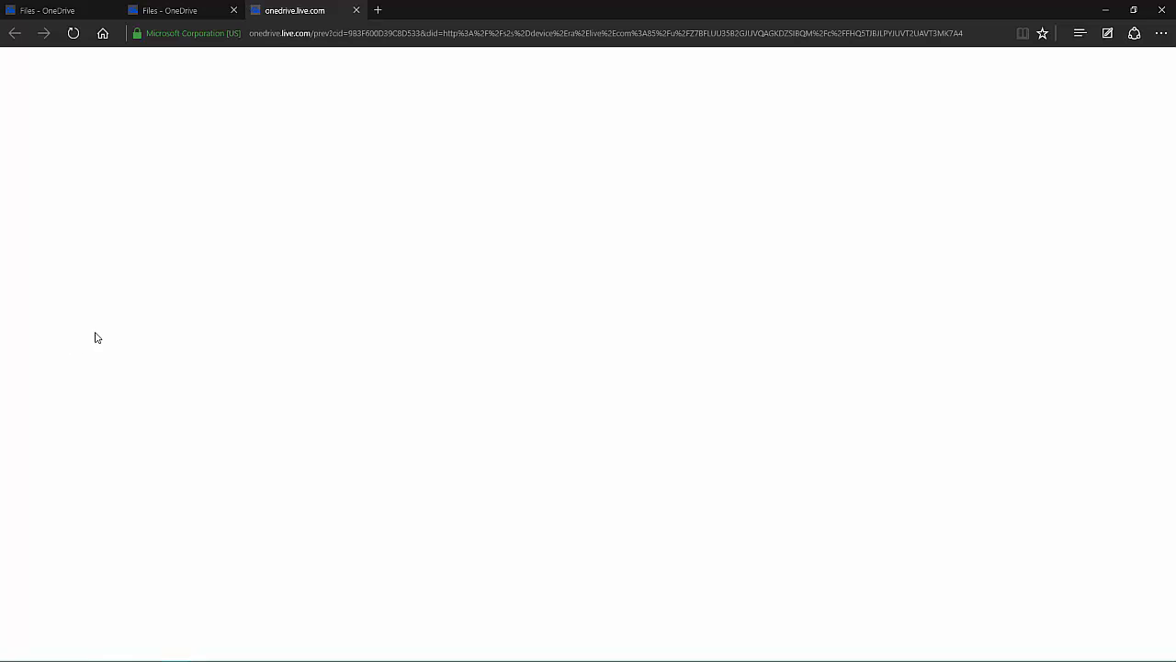
pyautogui.click(233, 10)
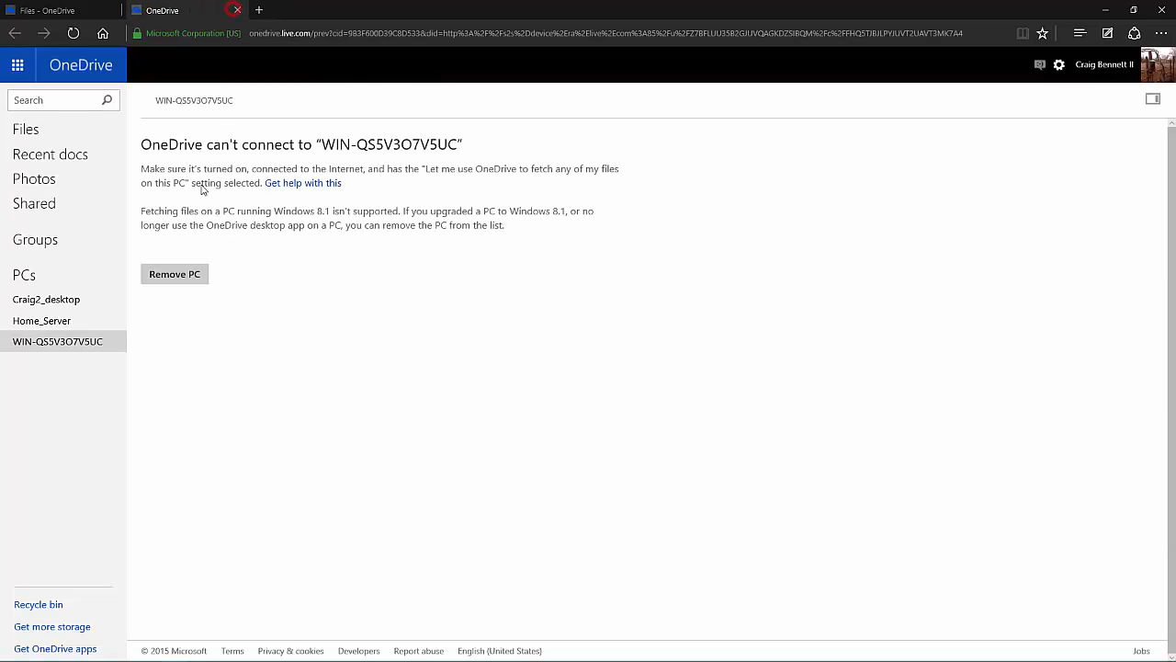
pyautogui.click(174, 274)
pyautogui.click(762, 415)
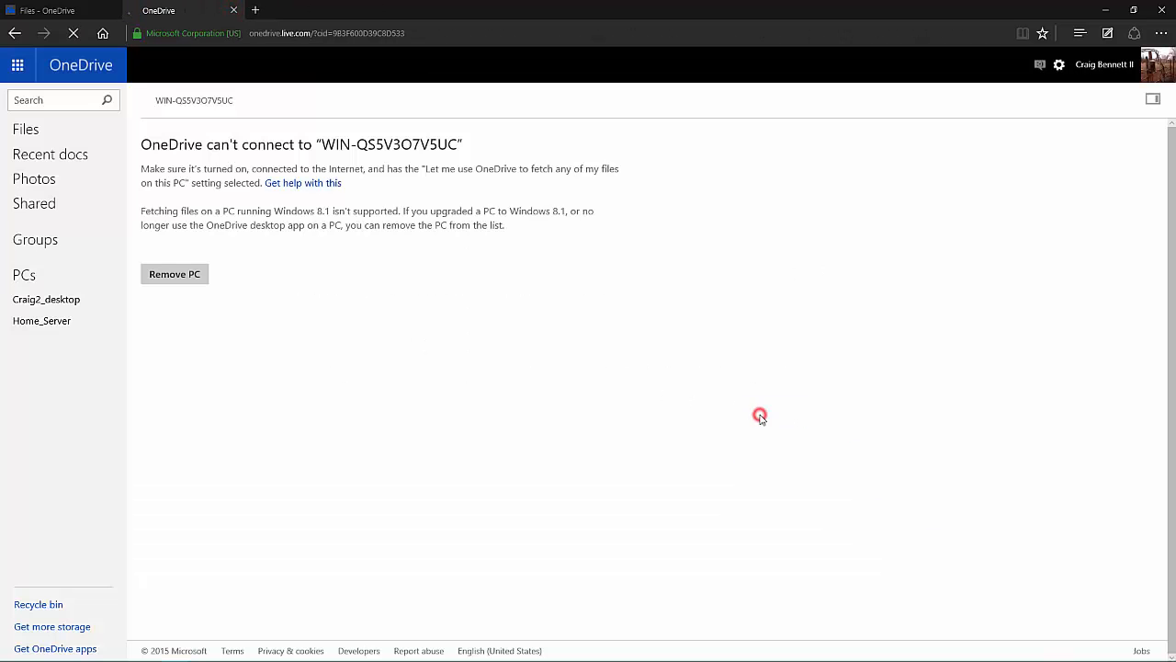
pyautogui.click(234, 10)
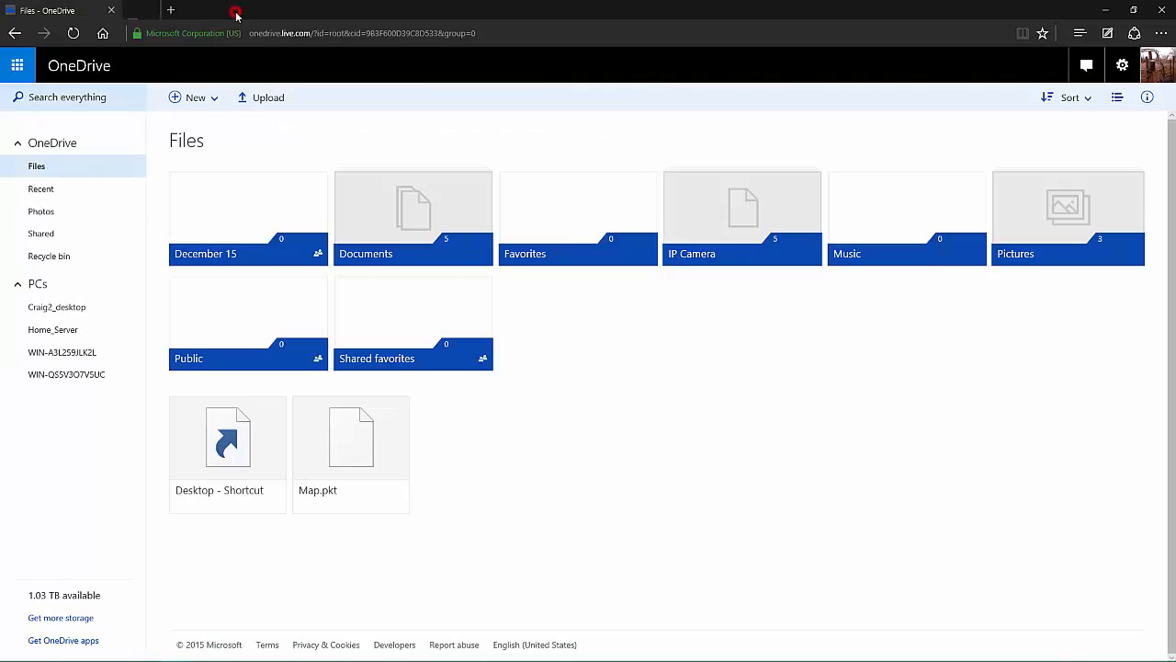